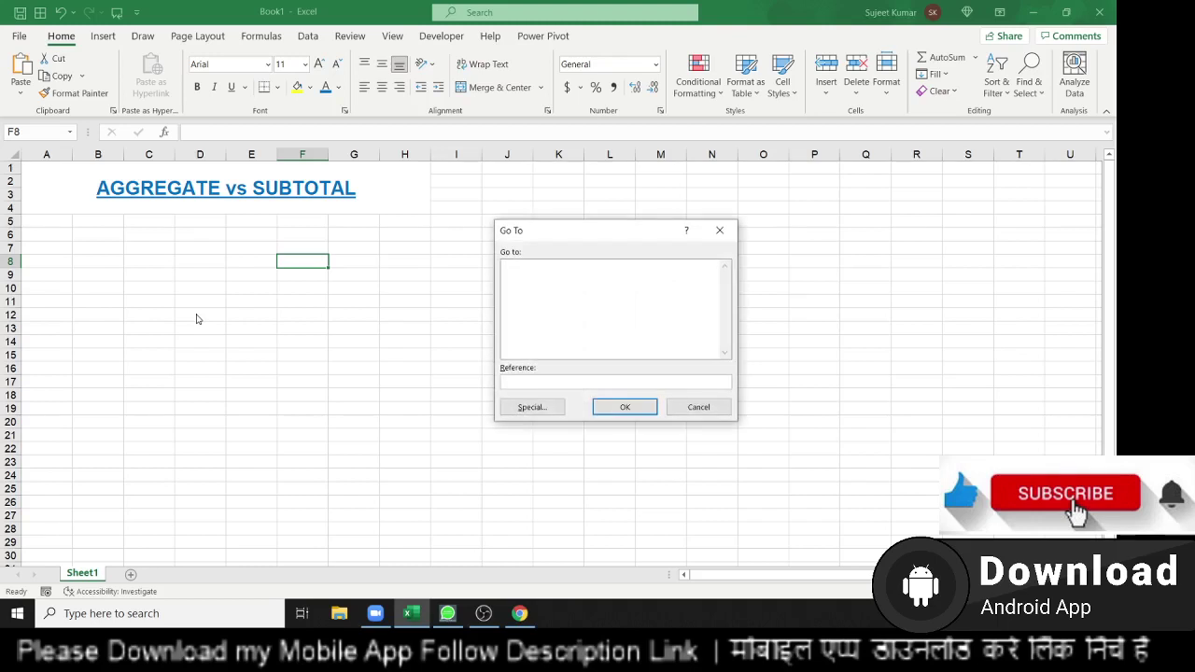
# Step: Dismiss the Go To prompt, leaving only the 'AGGREGATE vs SUBTOTAL' heading on the sheet
pyautogui.press('Escape')
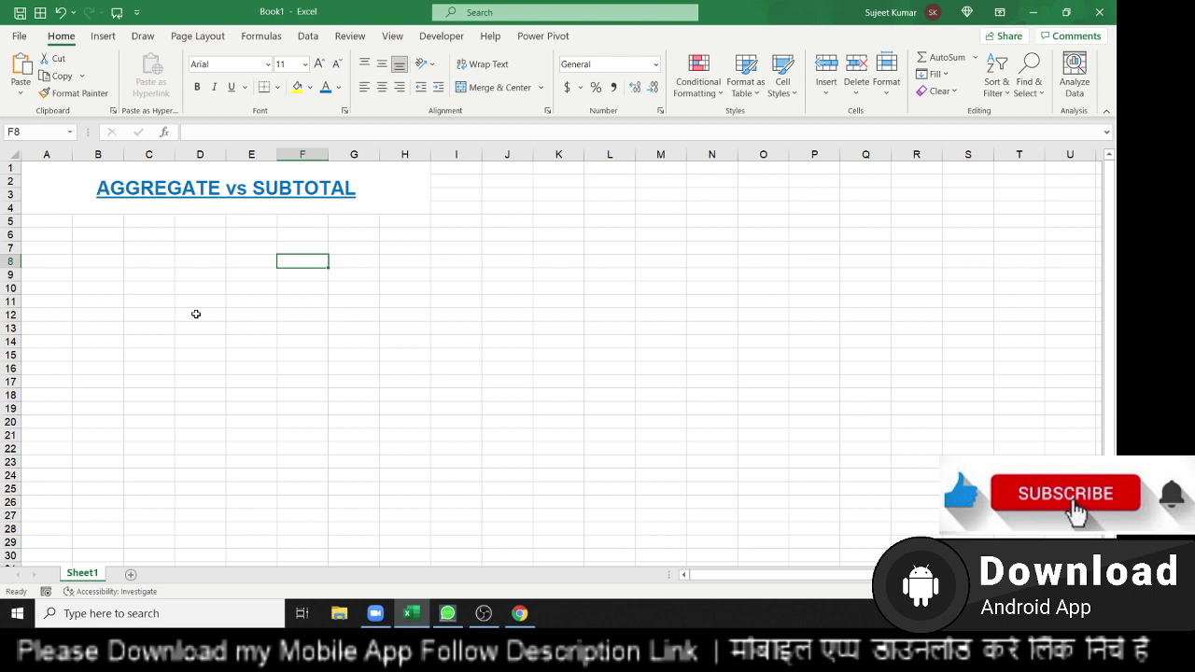
# Step: Enter the column headers 'Name' in A6 and 'Sales' in B6
pyautogui.click(67, 237)
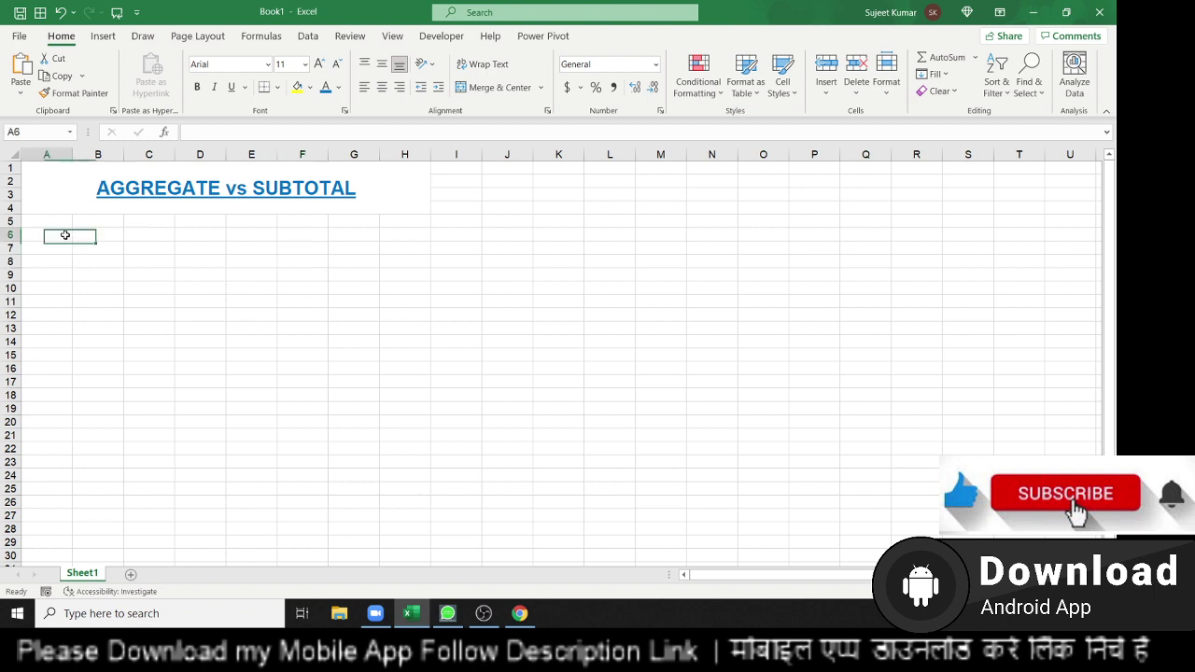
pyautogui.write('nAM')
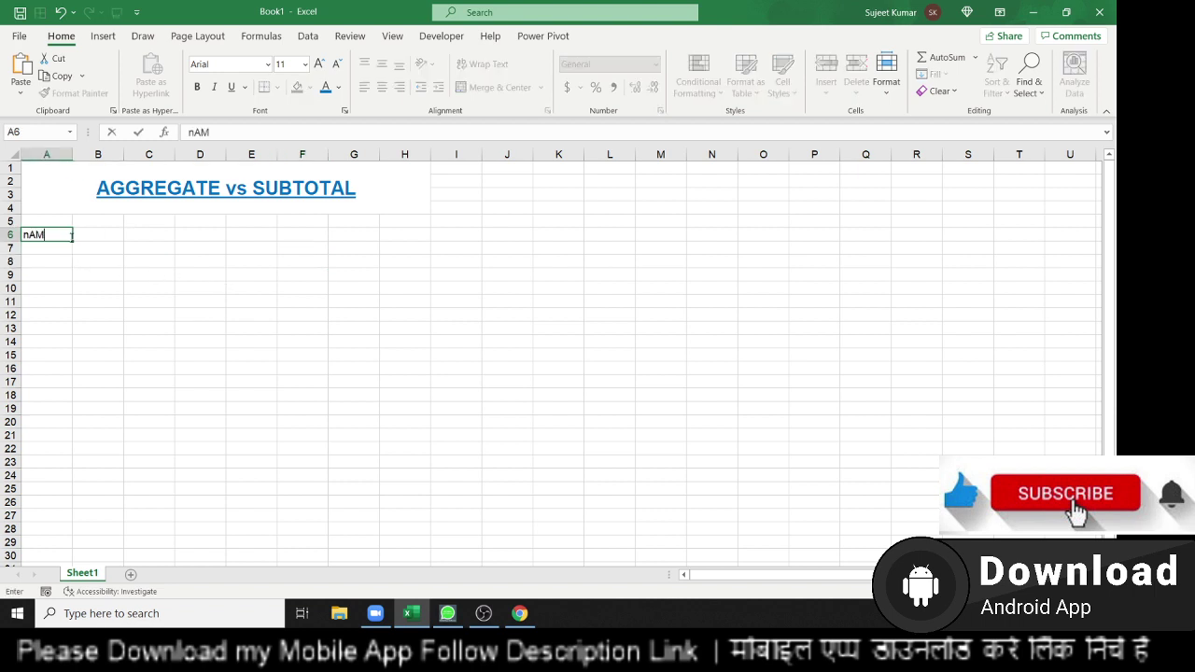
pyautogui.write('E')
pyautogui.press('Tab')
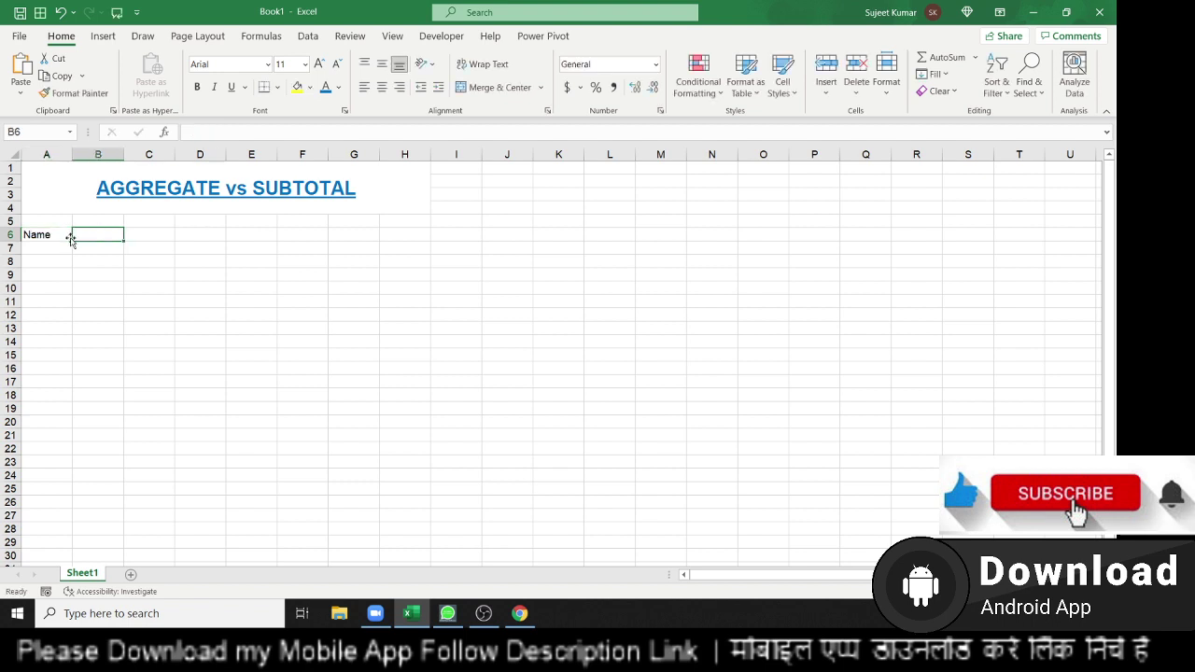
pyautogui.write('sALES')
pyautogui.press('Return')
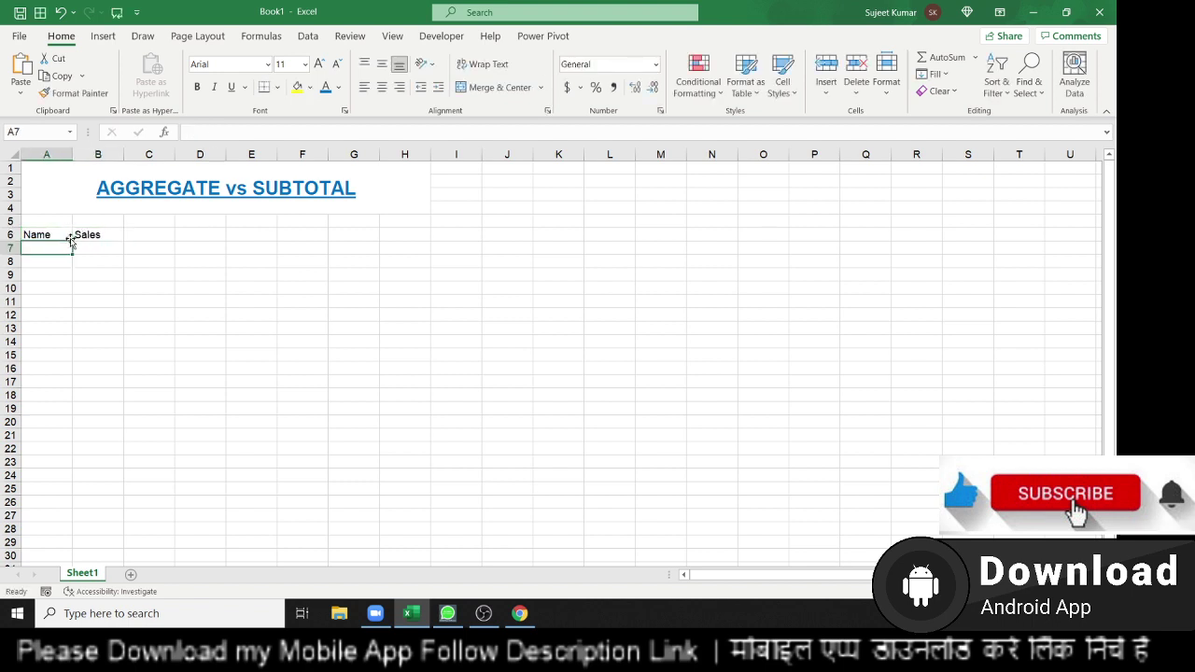
# Step: Enter 'Puja' in A7 and fill the name list down to A24
pyautogui.write('Puja')
pyautogui.click(75, 287)
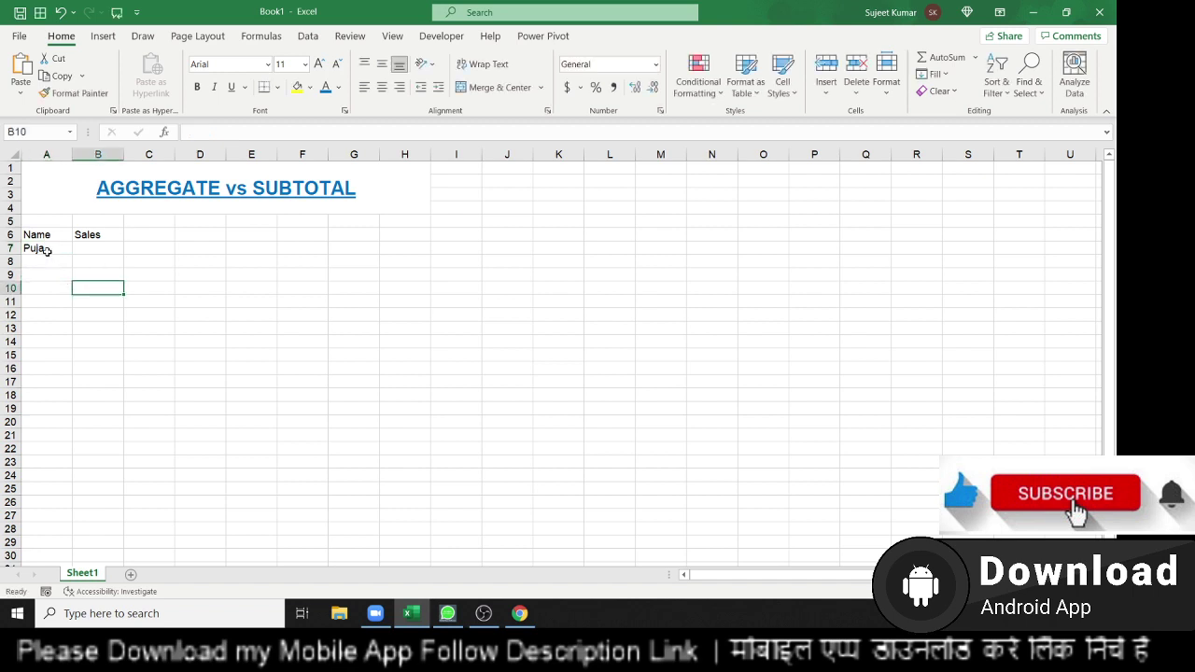
pyautogui.click(47, 250)
pyautogui.moveTo(72, 261); pyautogui.dragTo(64, 481)
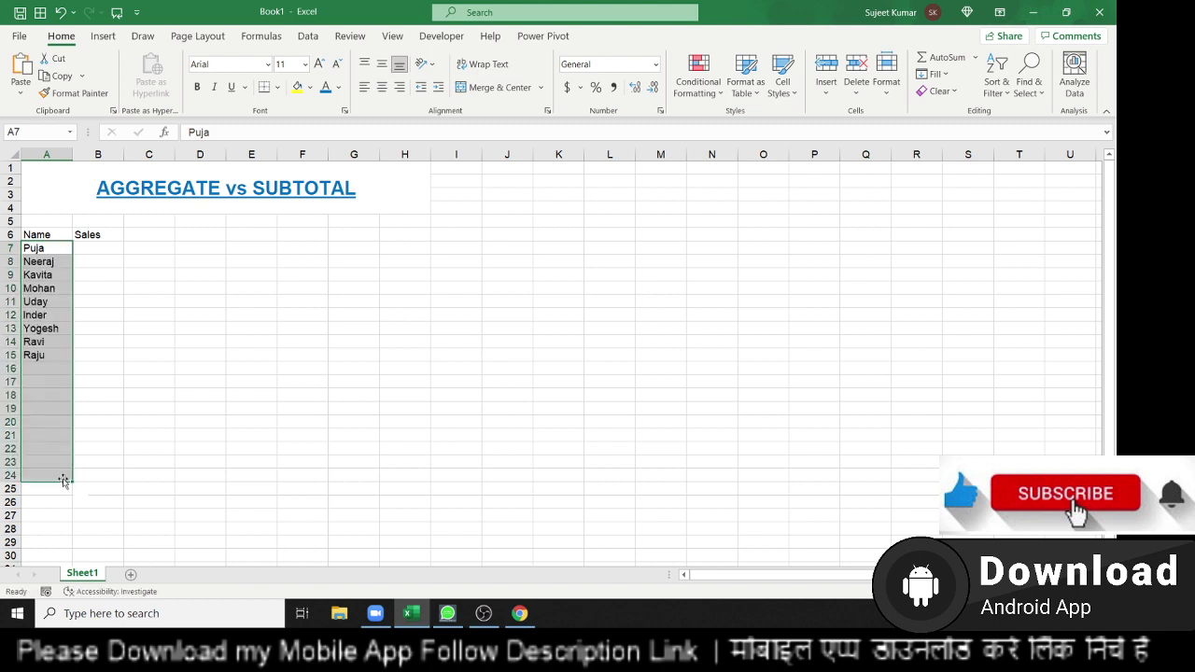
# Step: Enter =RANDBETWEEN(10,99) in cell B7
pyautogui.click(100, 248)
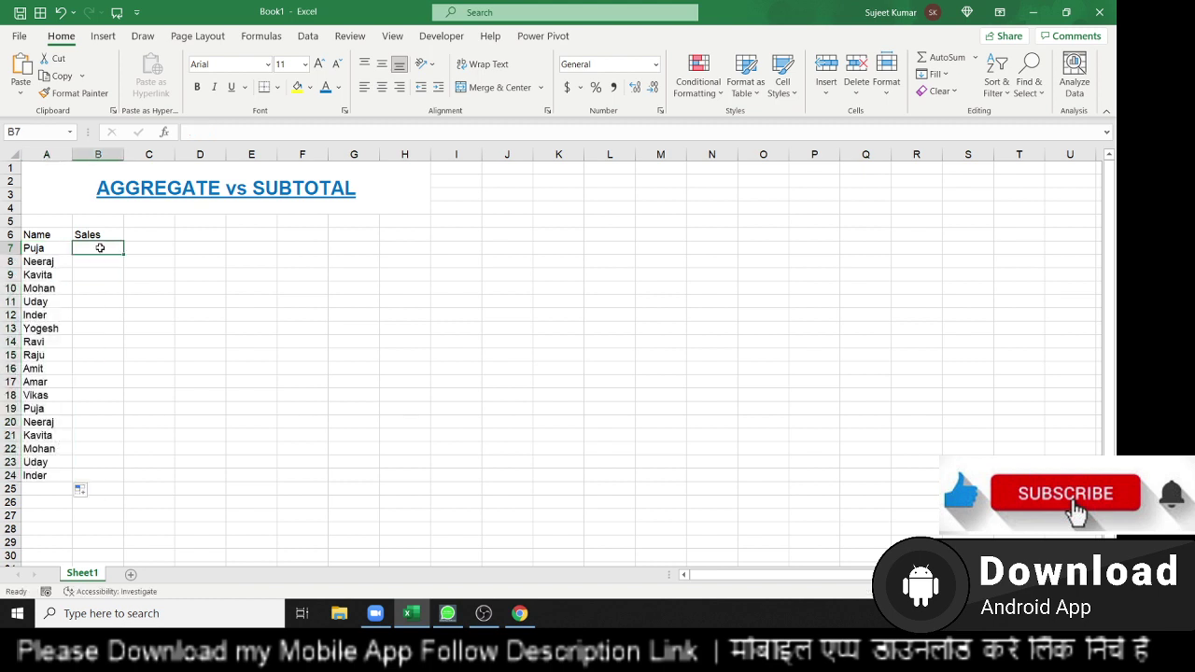
pyautogui.write('=ra')
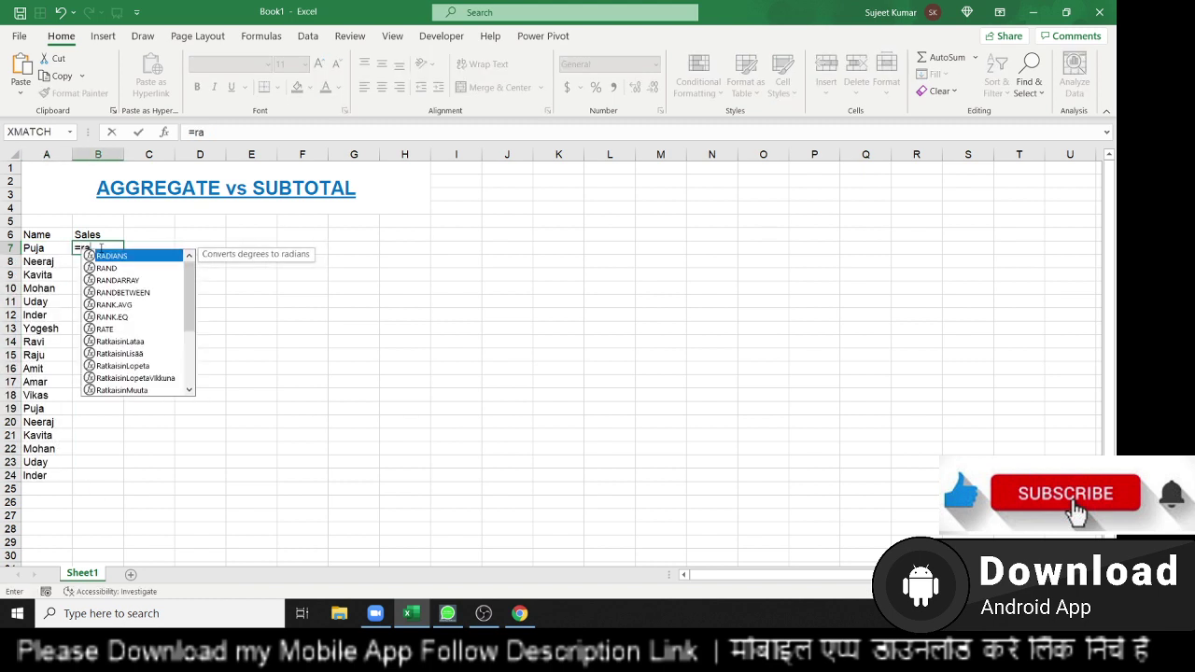
pyautogui.press('Down')
pyautogui.press('Down')
pyautogui.press('Down')
pyautogui.press('Tab')
pyautogui.write('10')
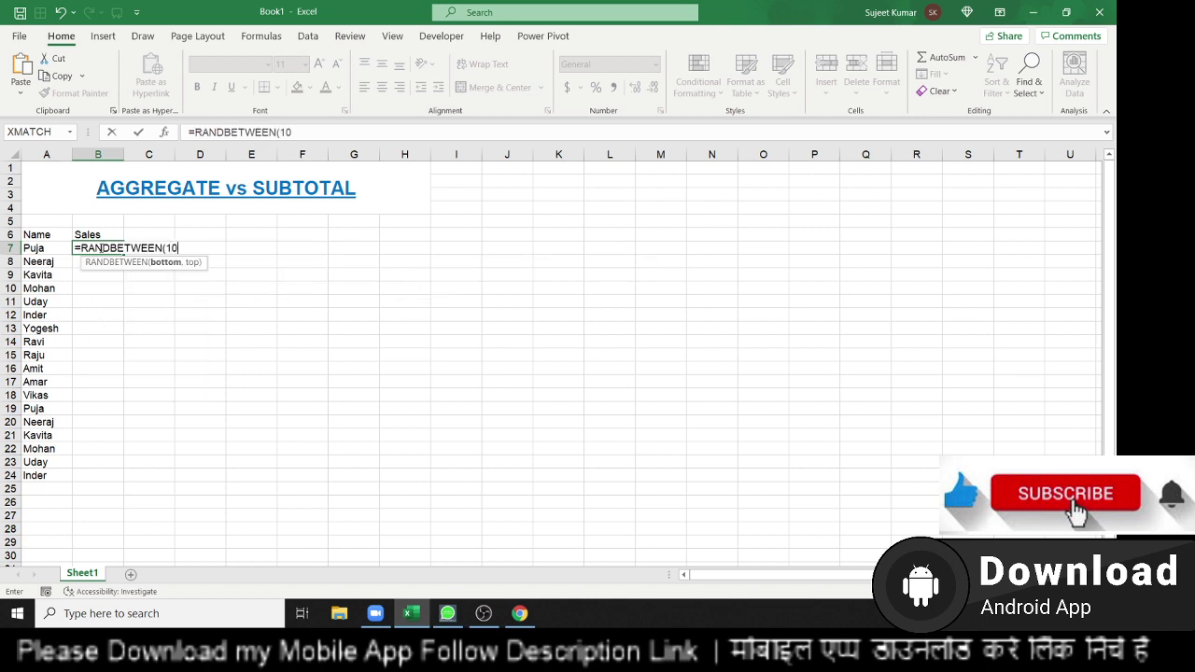
pyautogui.write(',99')
pyautogui.press('Return')
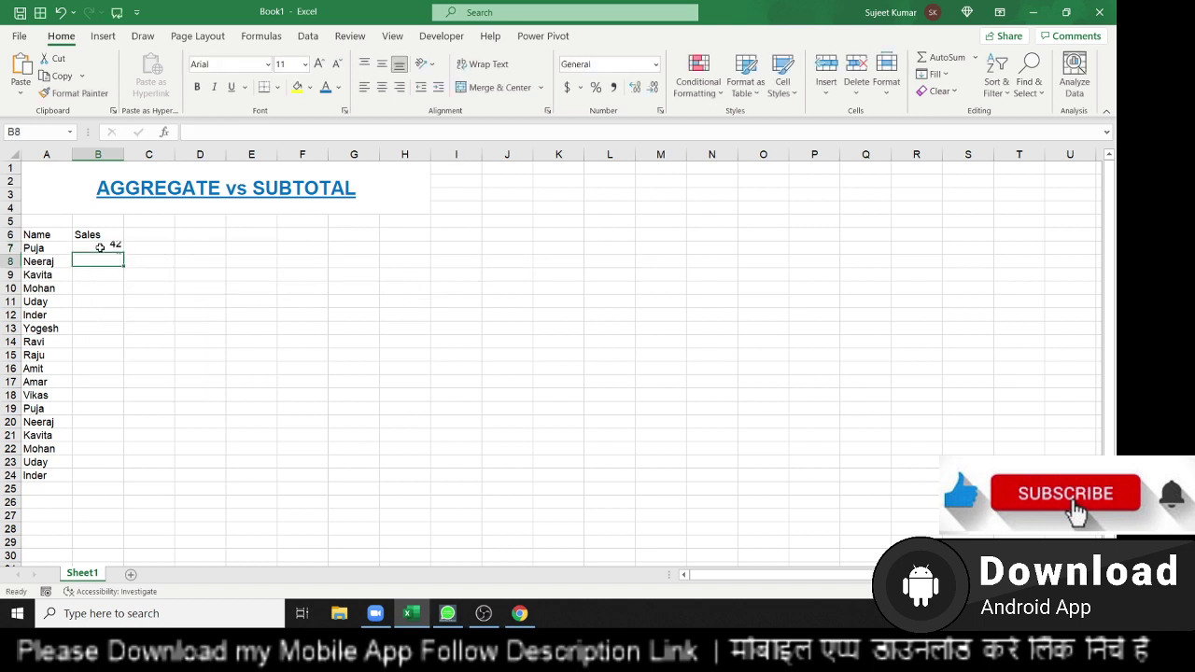
# Step: Fill the RANDBETWEEN formula down B7:B24 with Ctrl+D
pyautogui.press('Left')
pyautogui.hotkey('ctrl', 'Down')
pyautogui.press('Right')
pyautogui.keyDown('shift'); pyautogui.click(100, 248); pyautogui.keyUp('shift')
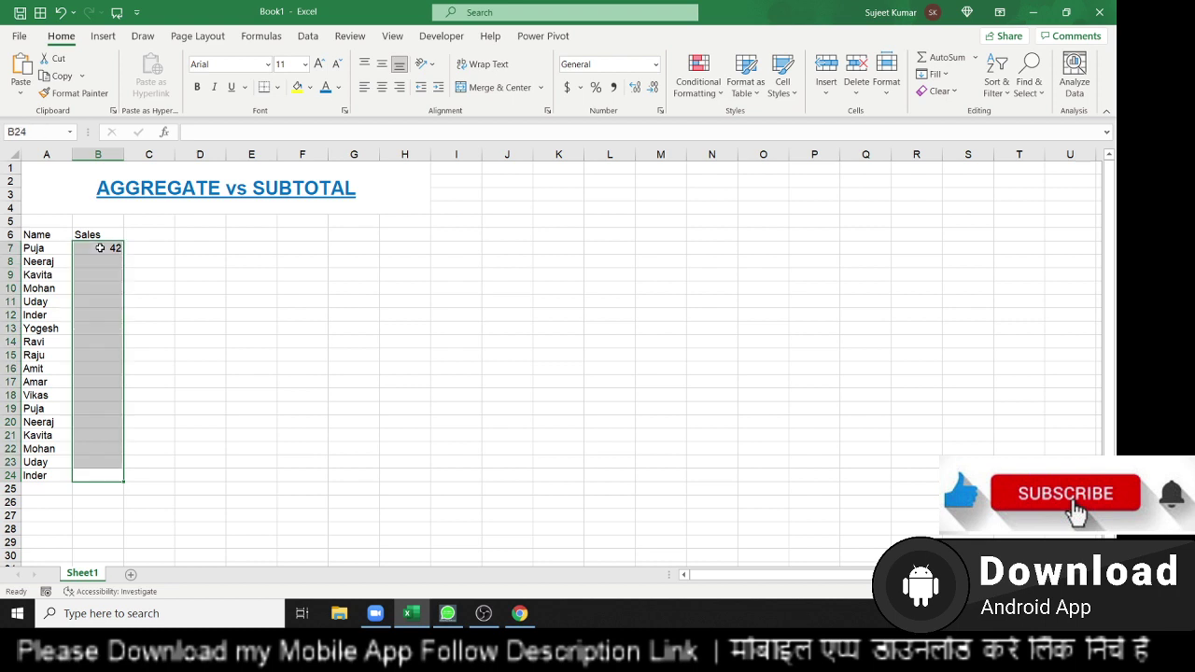
pyautogui.hotkey('ctrl', 'd')
# Step: Copy the Sales figures and paste them back as fixed values
pyautogui.hotkey('ctrl', 'c')
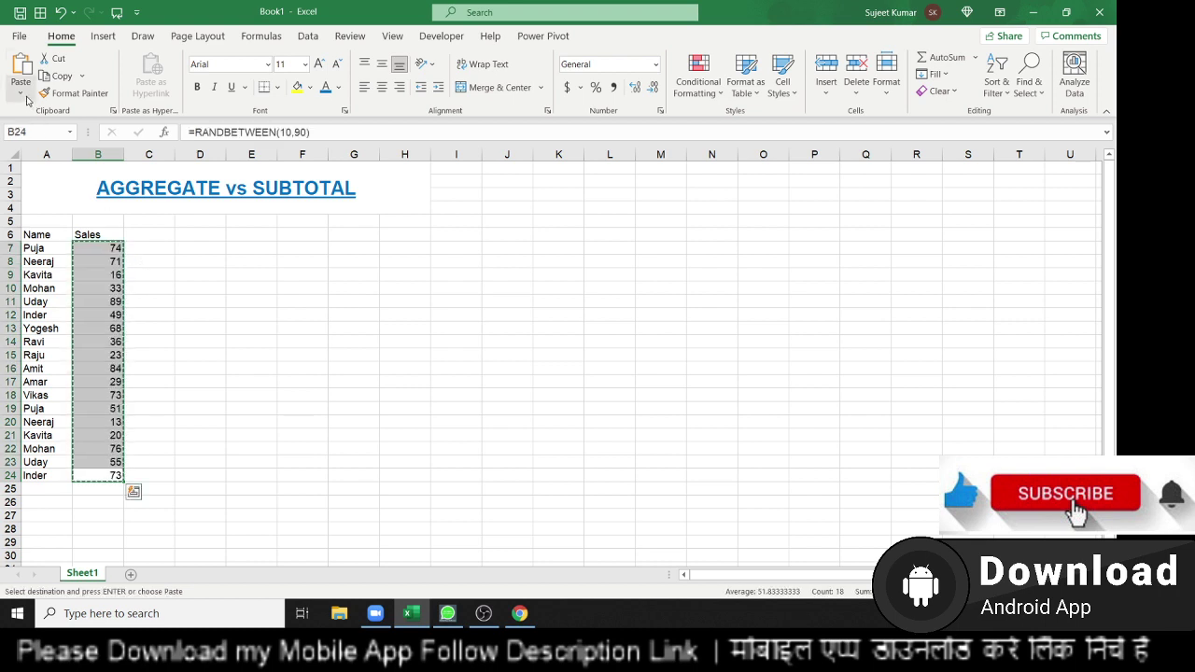
pyautogui.click(23, 96)
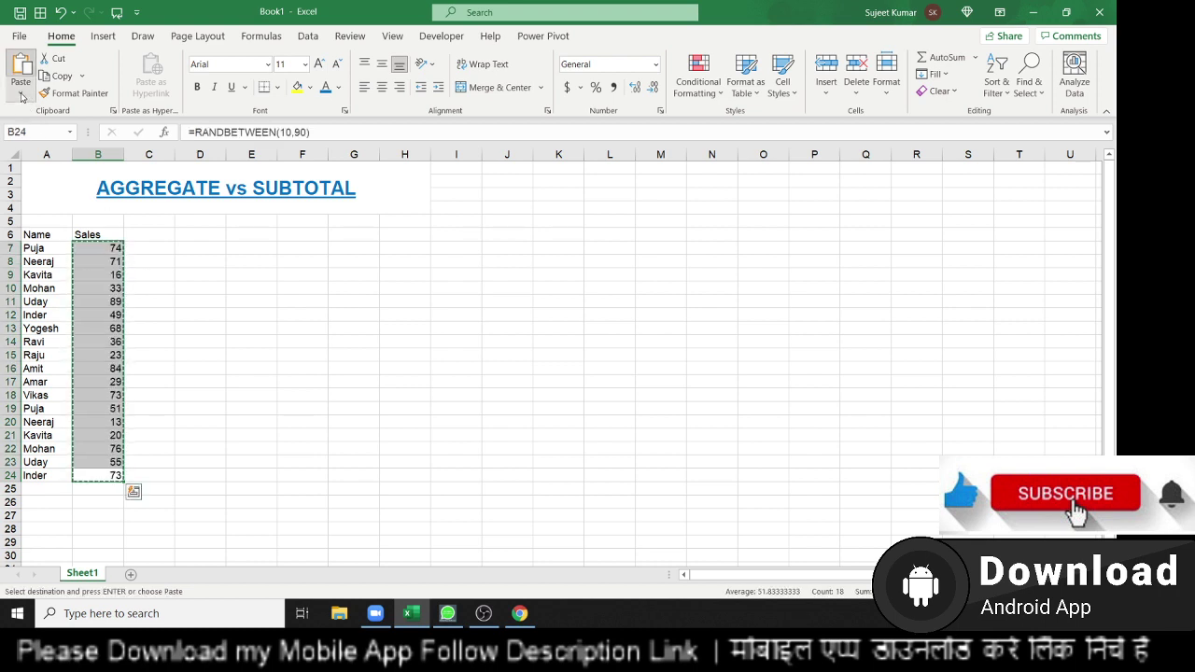
pyautogui.click(13, 208)
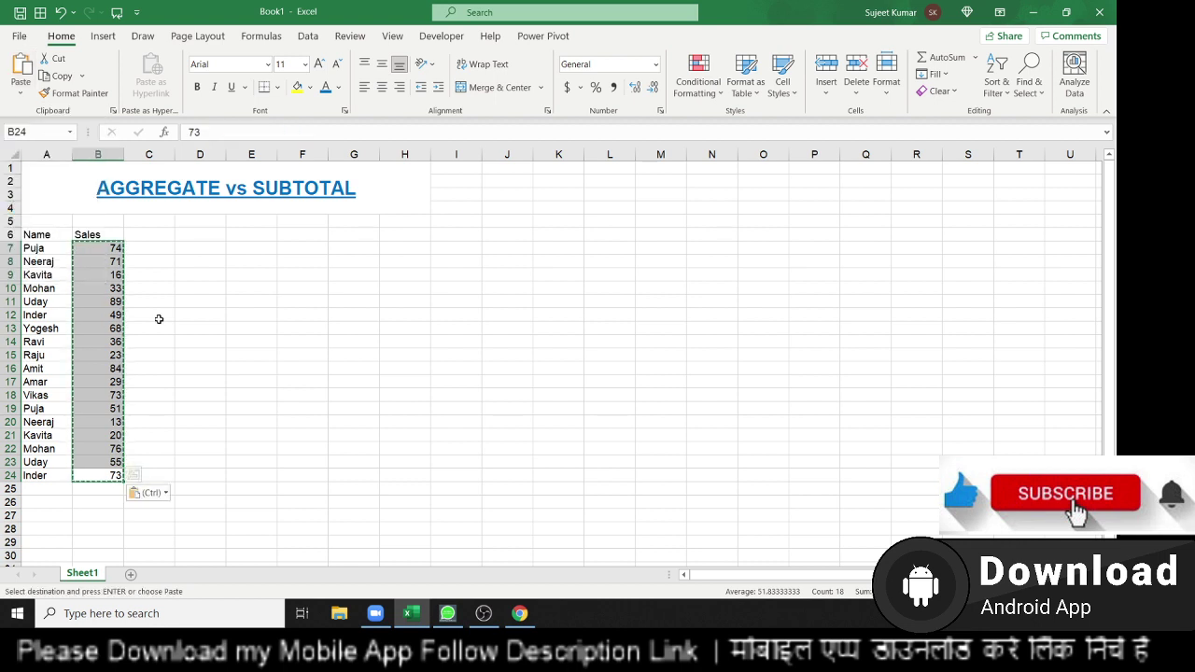
pyautogui.press('Escape')
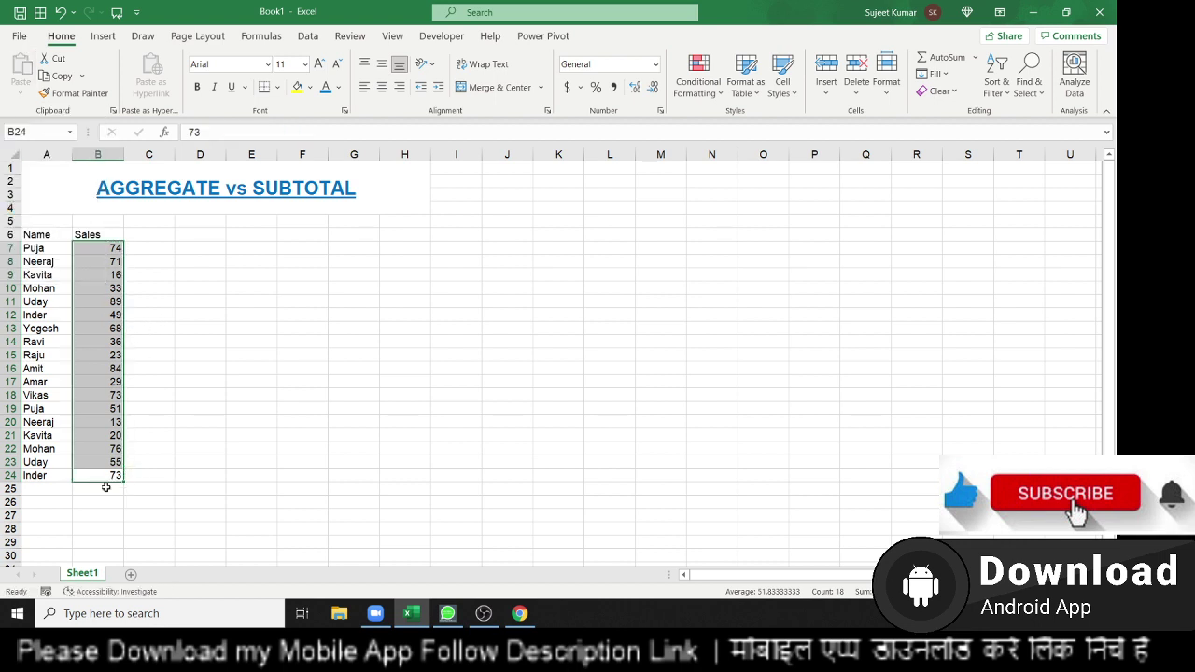
pyautogui.click(53, 506)
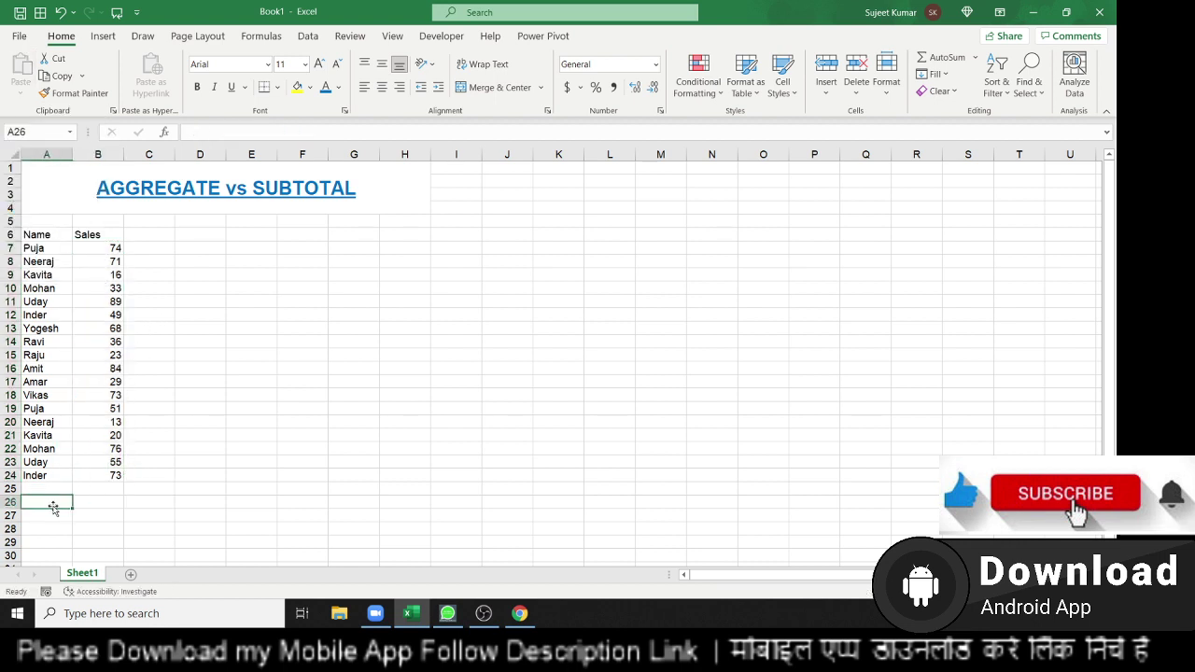
# Step: Add a 'Total' label in A26 with =SUM(B7:B24) in B26, showing 933
pyautogui.write('Total')
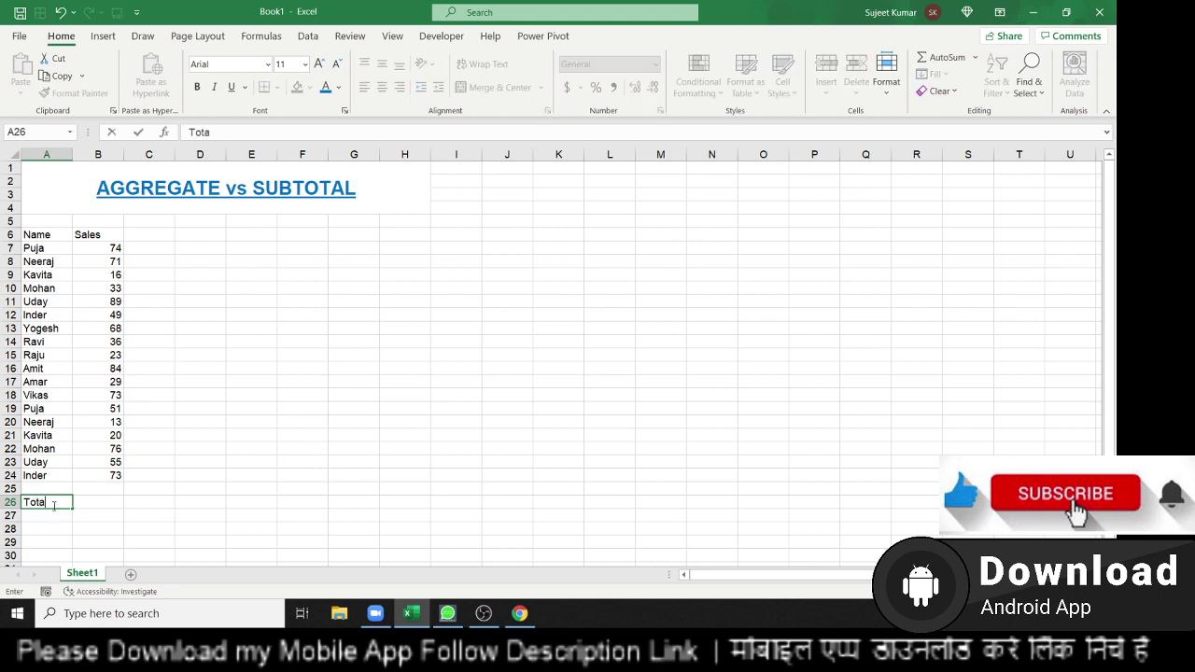
pyautogui.press('Tab')
pyautogui.write('=')
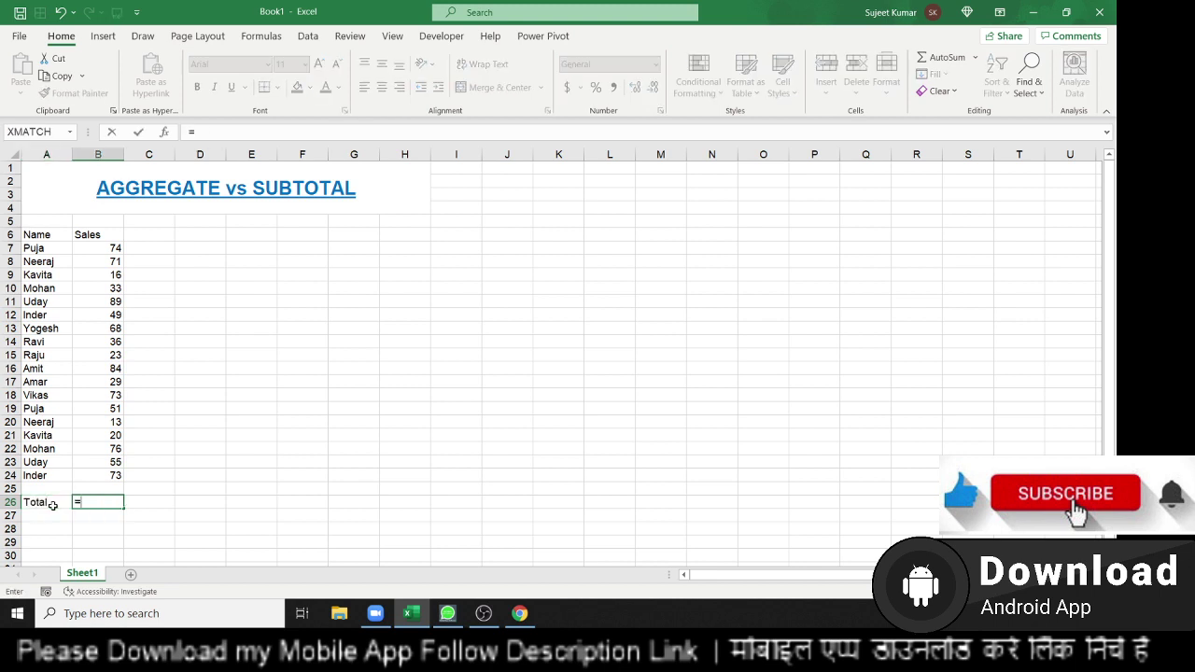
pyautogui.write('sum')
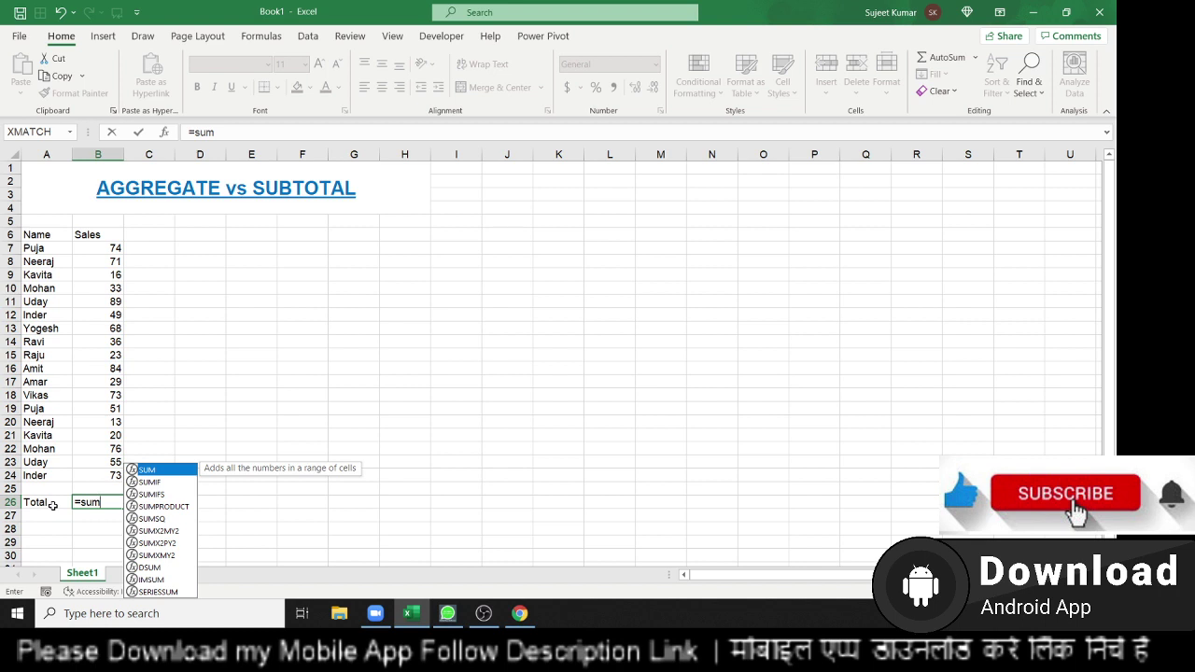
pyautogui.press('Tab')
pyautogui.press('Up')
pyautogui.press('Up')
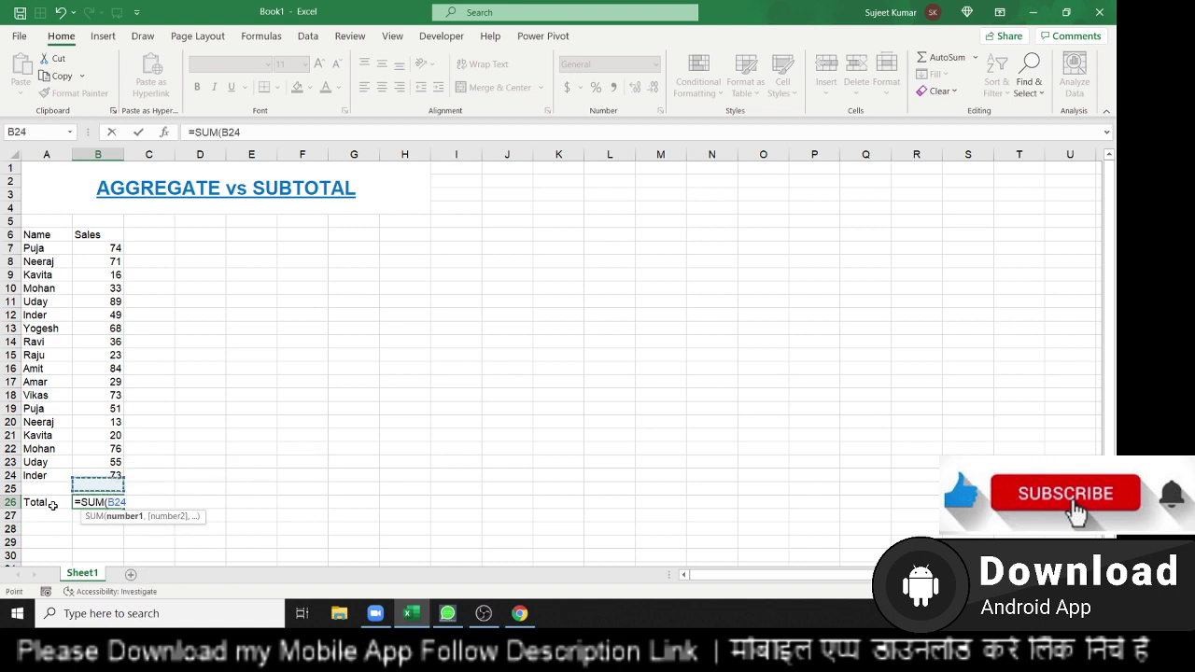
pyautogui.hotkey('ctrl', 'shift', 'Up')
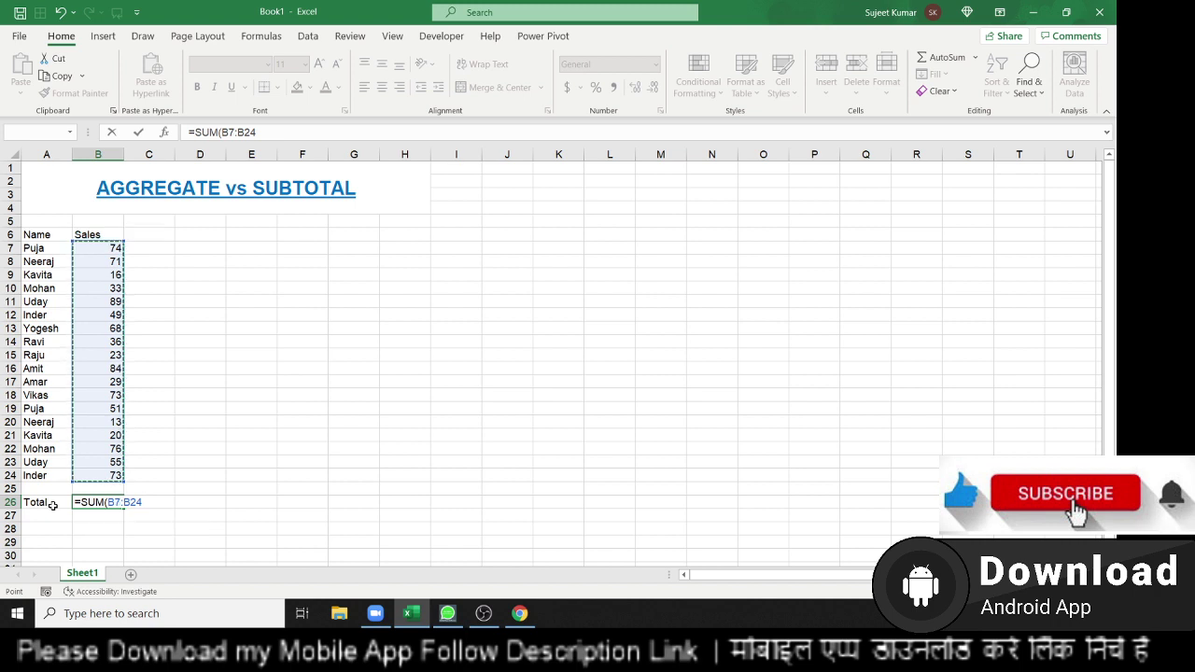
pyautogui.press('Return')
# Step: Select the Name/Sales table A6:B24 and turn on AutoFilter
pyautogui.hotkey('ctrl', 'Up')
pyautogui.hotkey('ctrl', 'Up')
pyautogui.hotkey('ctrl', 'Up')
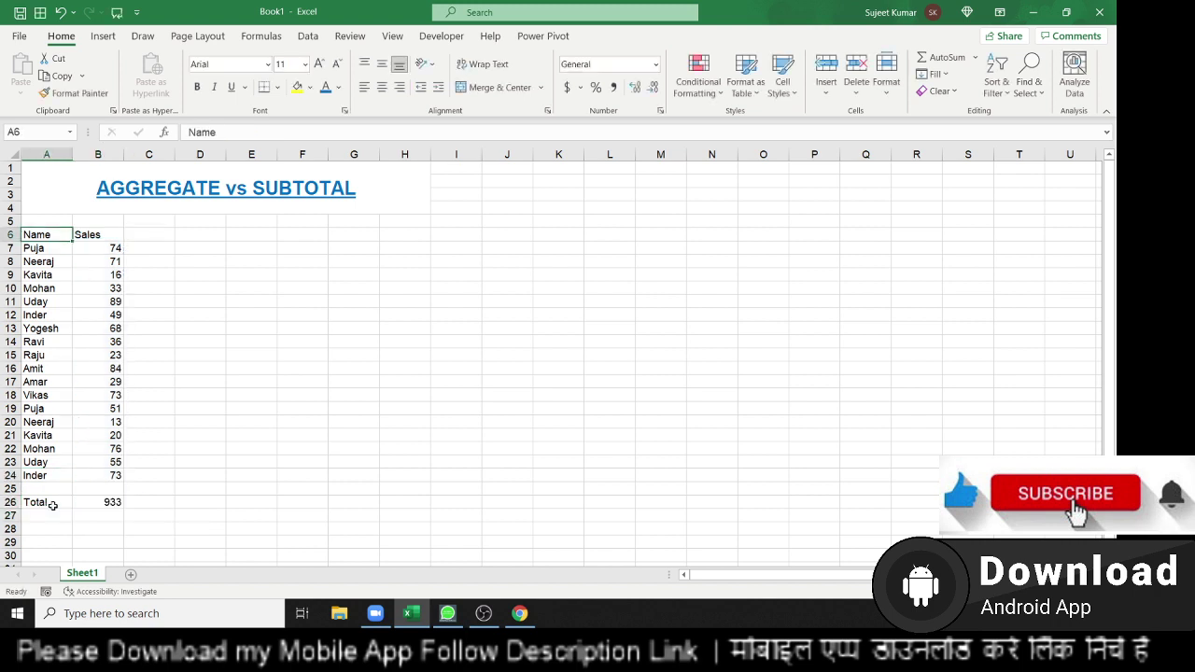
pyautogui.hotkey('ctrl', 'shift', 'Right')
pyautogui.hotkey('ctrl', 'shift', 'Down')
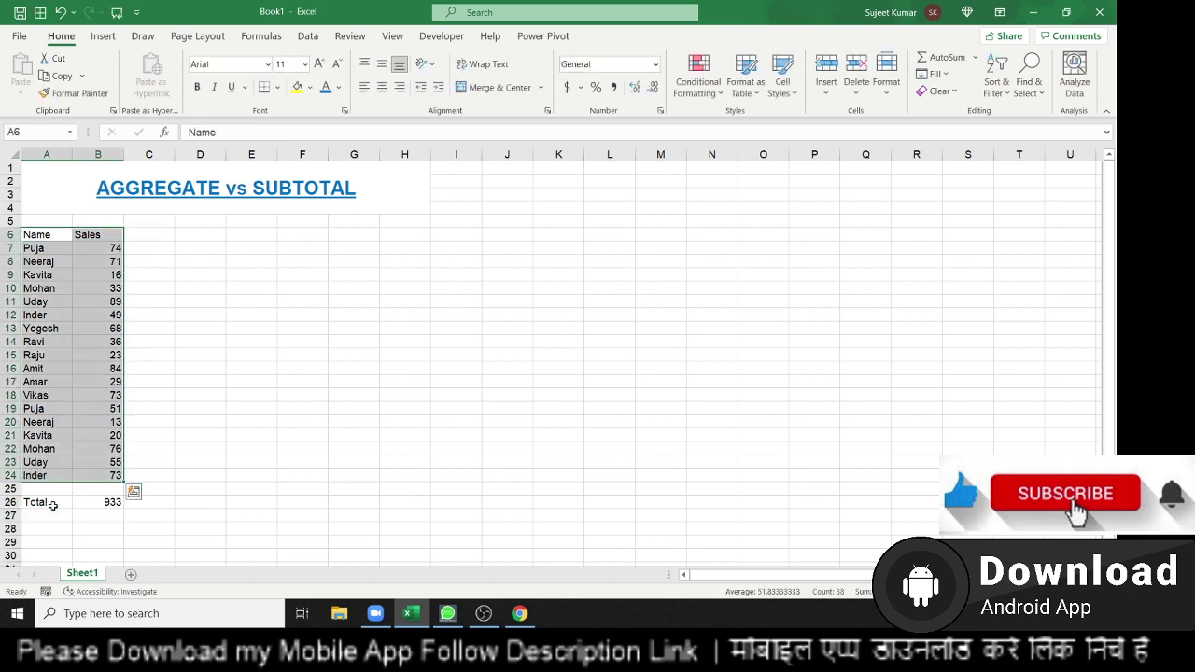
pyautogui.hotkey('ctrl', 'shift', 'l')
# Step: Filter the Name column to a single name and select its sales value
pyautogui.moveTo(98, 354); pyautogui.dragTo(47, 355)
pyautogui.click(65, 235)
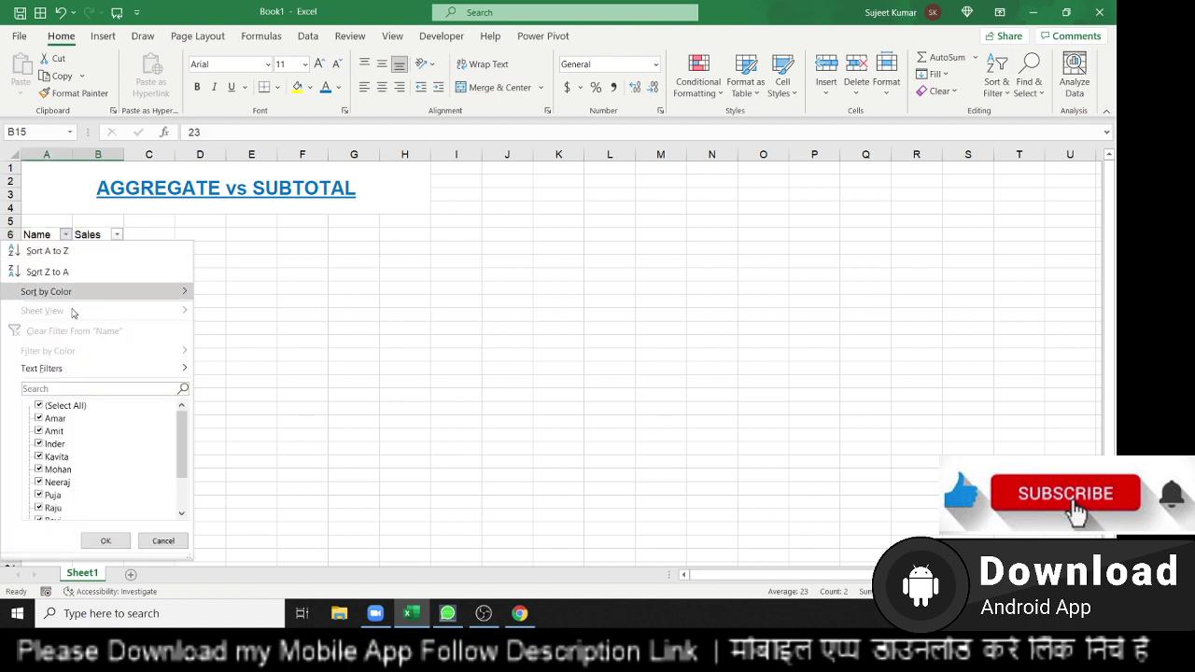
pyautogui.click(52, 405)
pyautogui.click(53, 420)
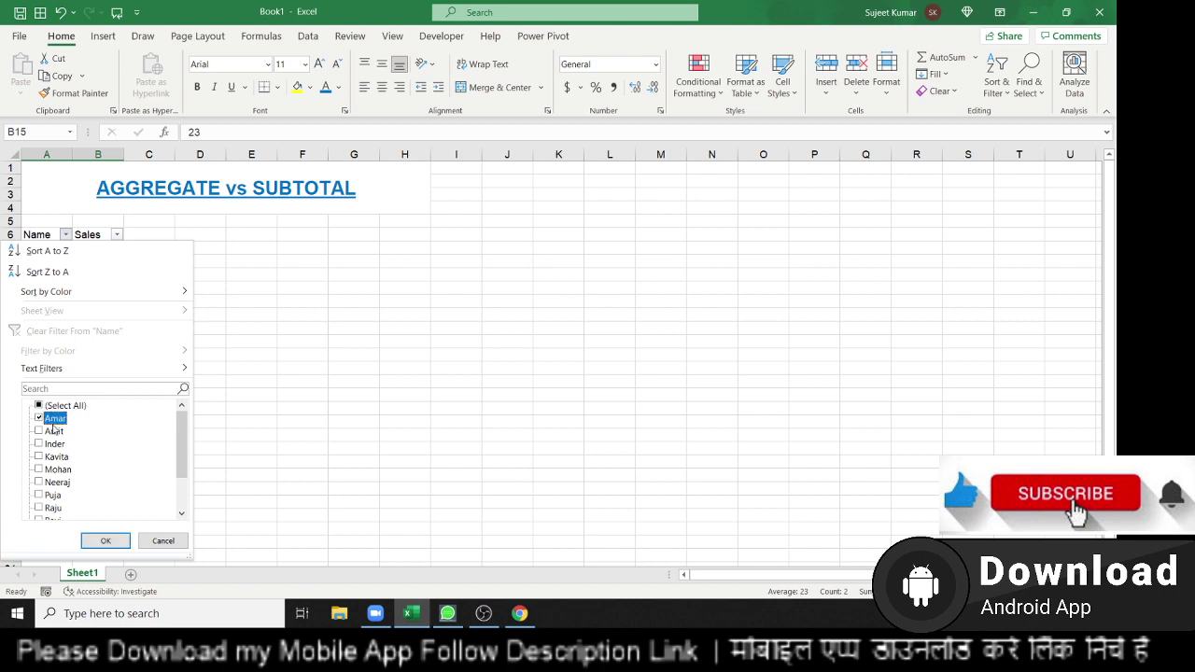
pyautogui.click(104, 542)
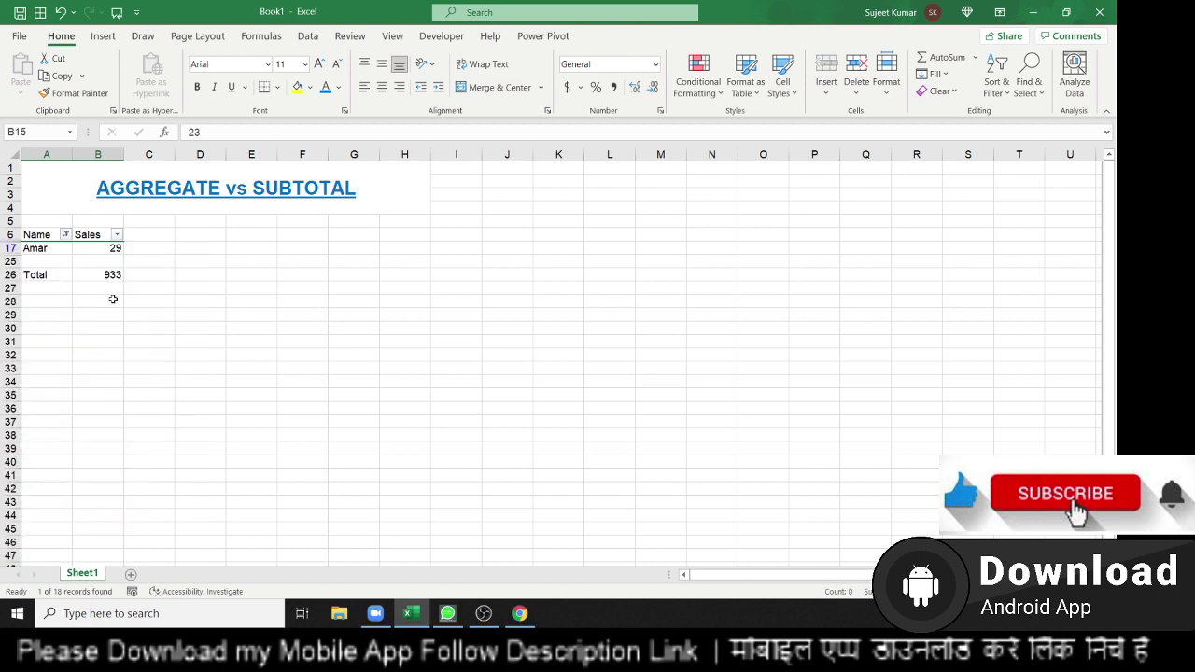
pyautogui.click(113, 252)
# Step: Add two more names to the filter and check that B26 still sums to 933
pyautogui.click(65, 234)
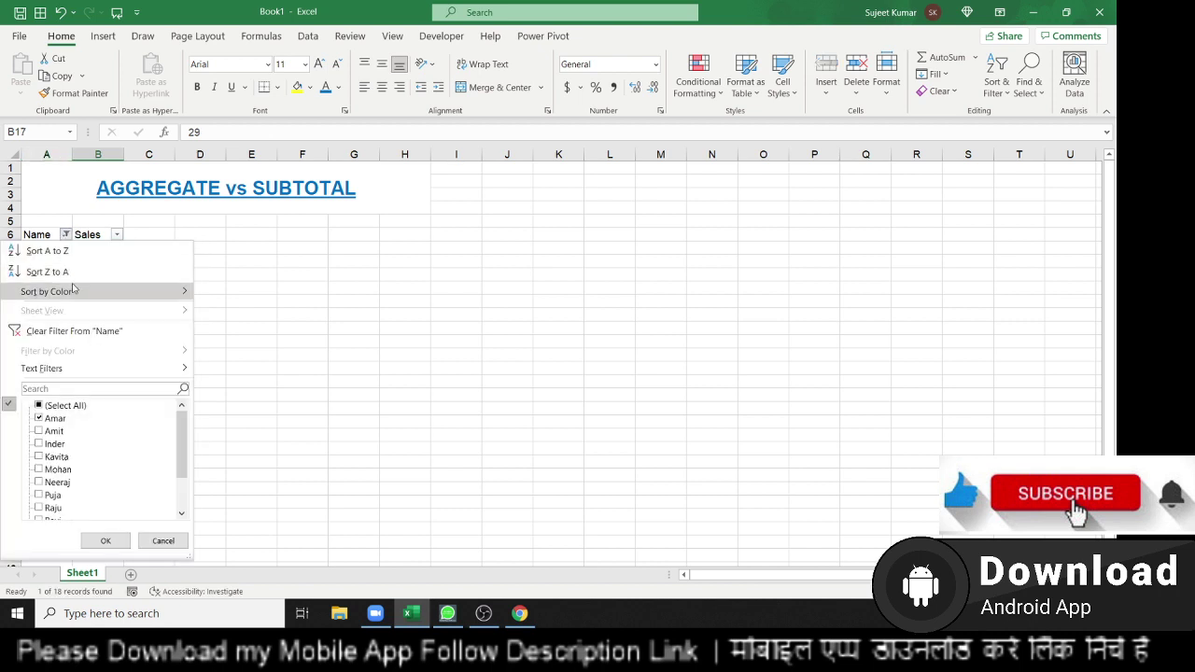
pyautogui.click(54, 431)
pyautogui.click(54, 445)
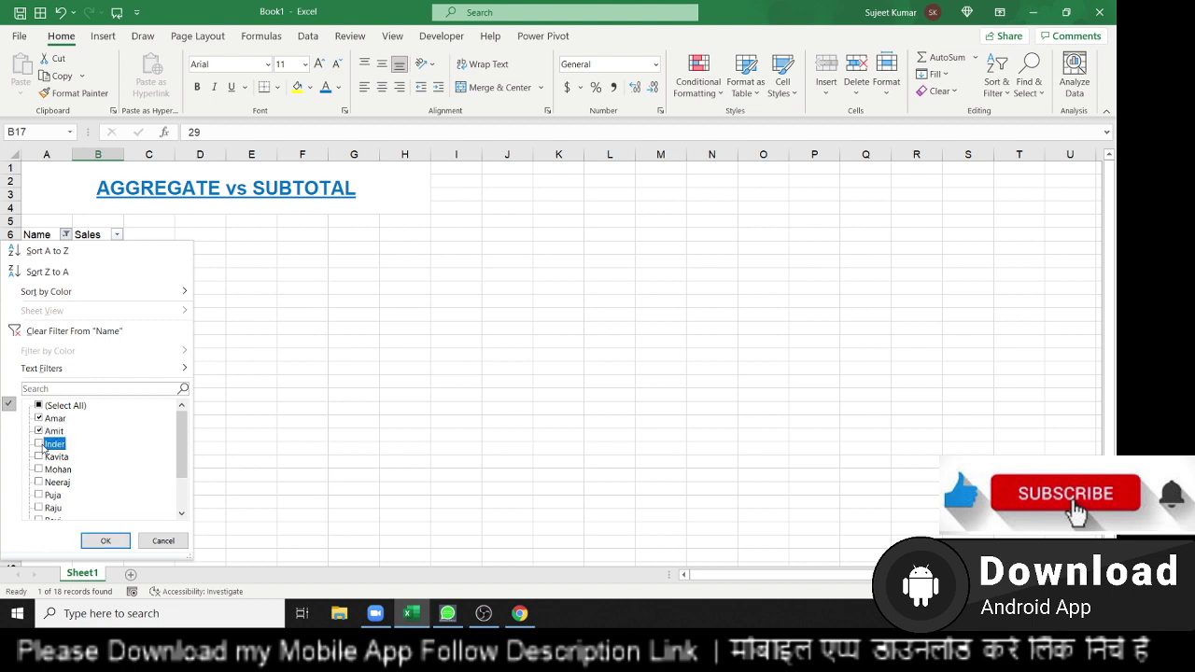
pyautogui.click(106, 541)
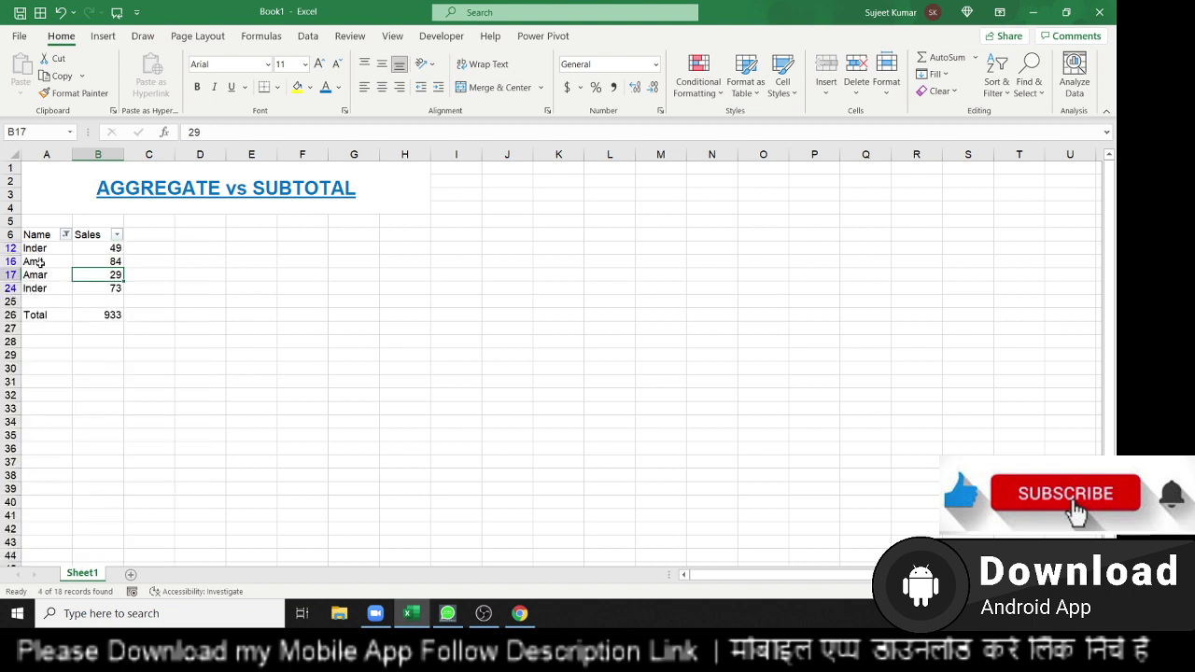
pyautogui.moveTo(37, 249)
pyautogui.mouseDown()
pyautogui.moveTo(88, 255)
pyautogui.moveTo(103, 290)
pyautogui.moveTo(104, 249)
pyautogui.mouseUp()
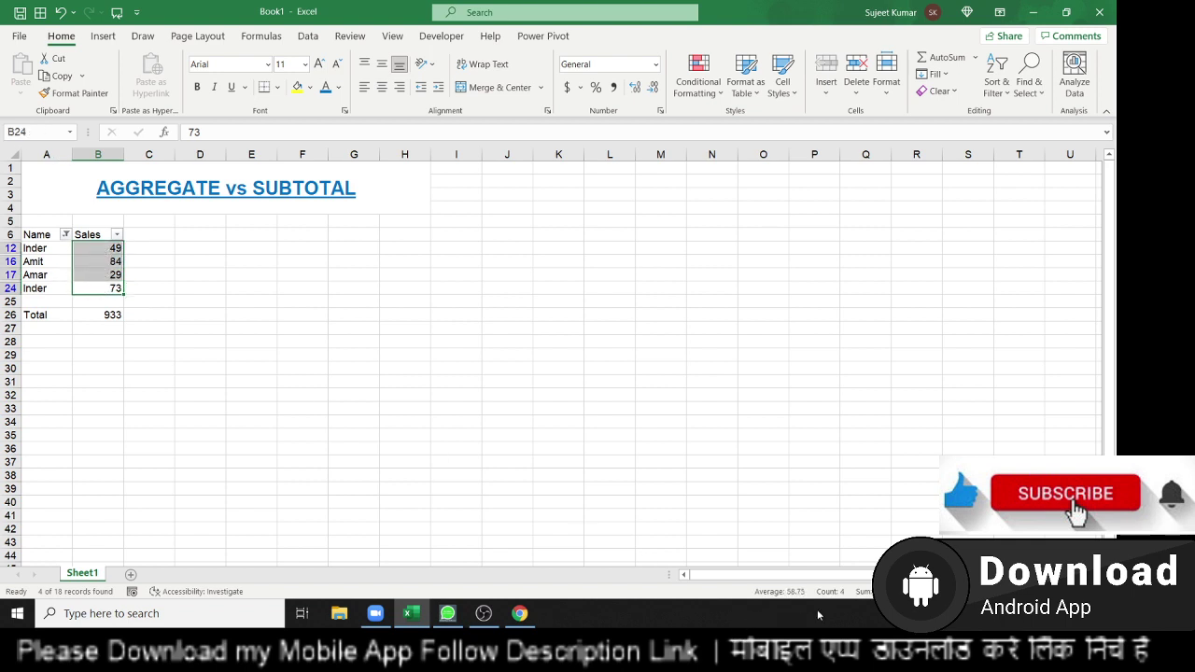
pyautogui.click(97, 315)
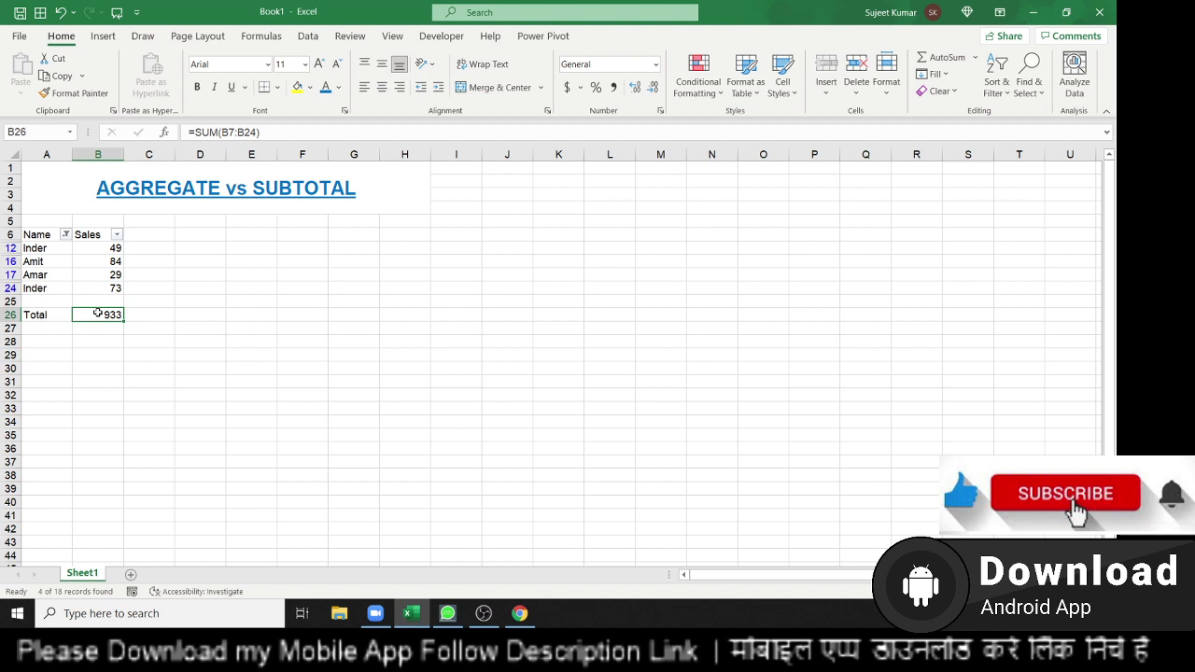
# Step: Remove the Name filter and delete the old SUM formula from B26
pyautogui.hotkey('ctrl', 'shift', 'l')
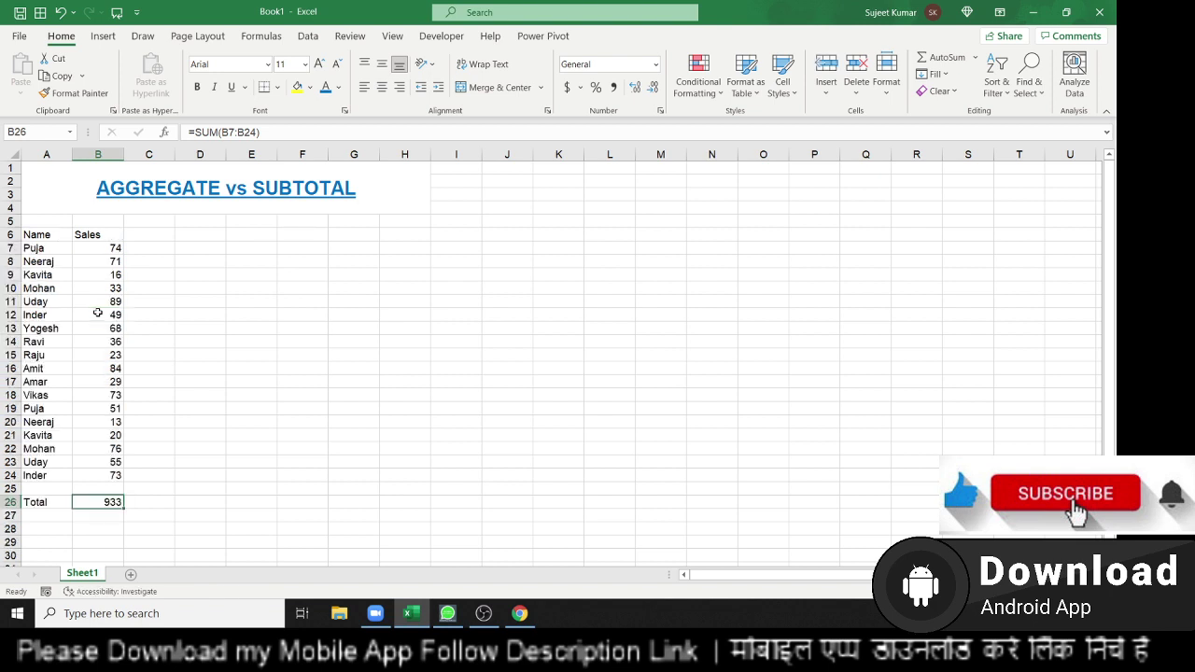
pyautogui.press('Down')
pyautogui.press('Up')
pyautogui.press('Delete')
# Step: Enter =SUBTOTAL(9,B7:B24) in B26, totalling 933
pyautogui.write('=su')
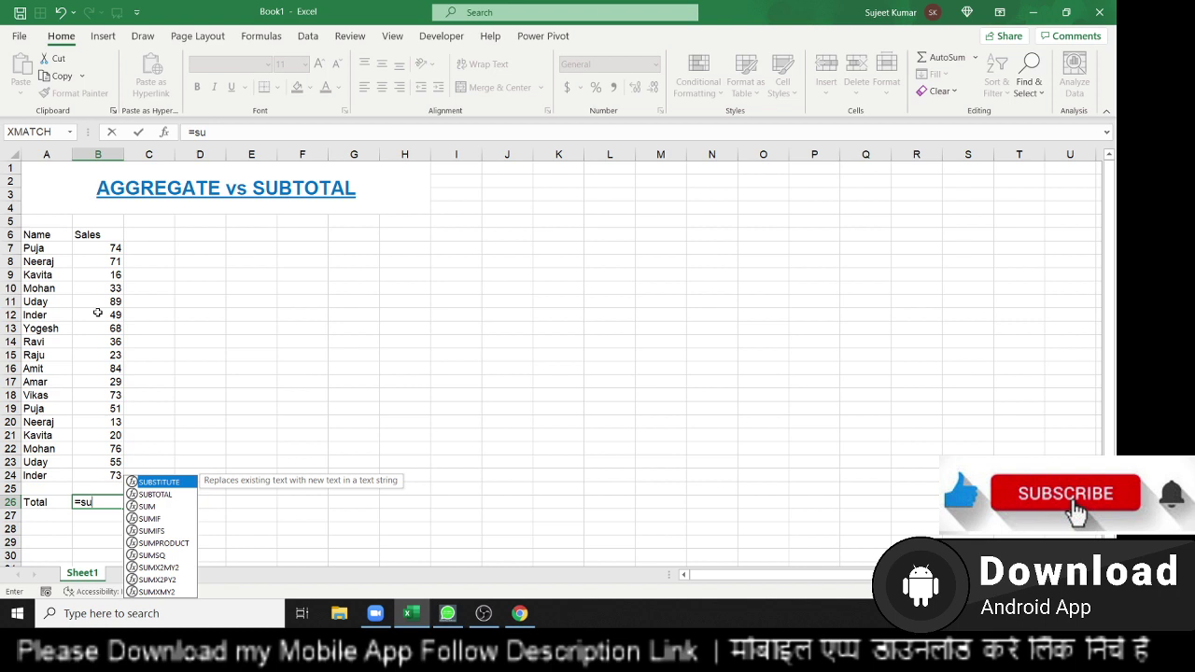
pyautogui.press('Down')
pyautogui.press('Tab')
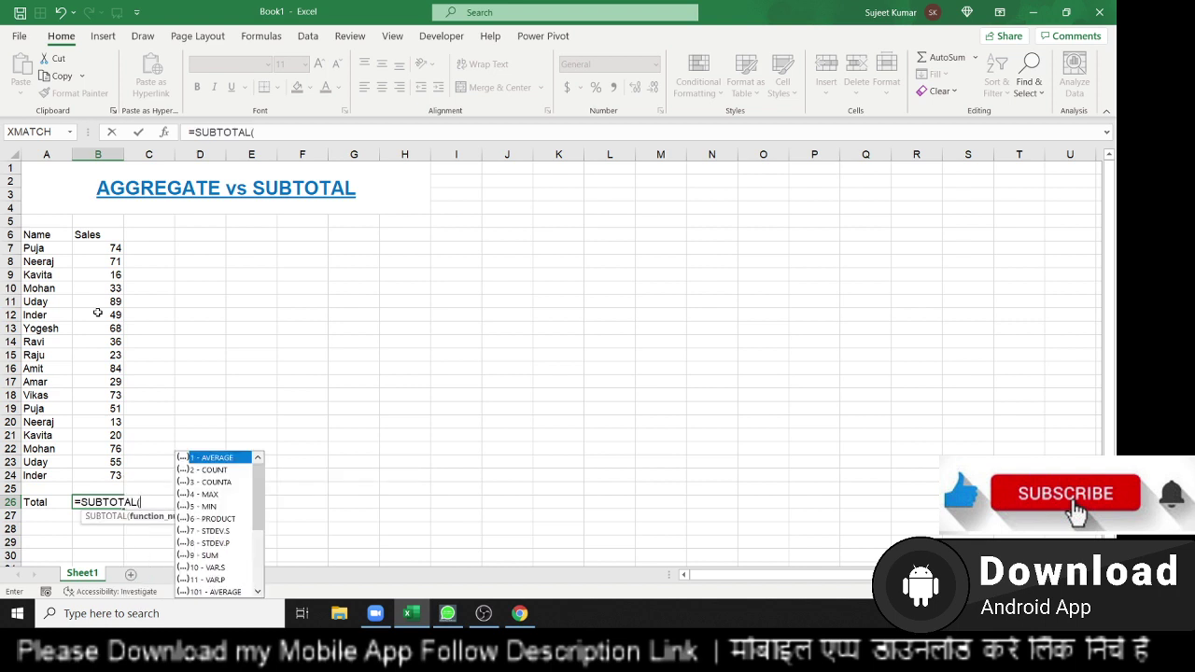
pyautogui.press('Down')
pyautogui.press('Down')
pyautogui.press('Down')
pyautogui.press('Down')
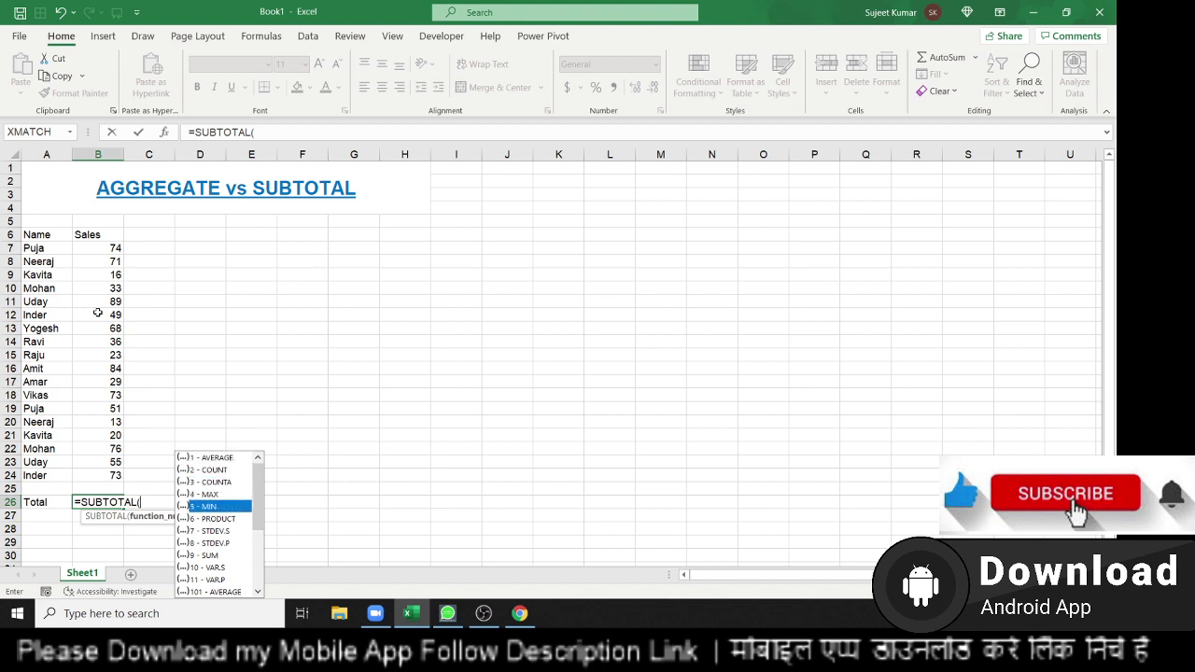
pyautogui.press('Down')
pyautogui.press('Down')
pyautogui.press('Down')
pyautogui.press('Down')
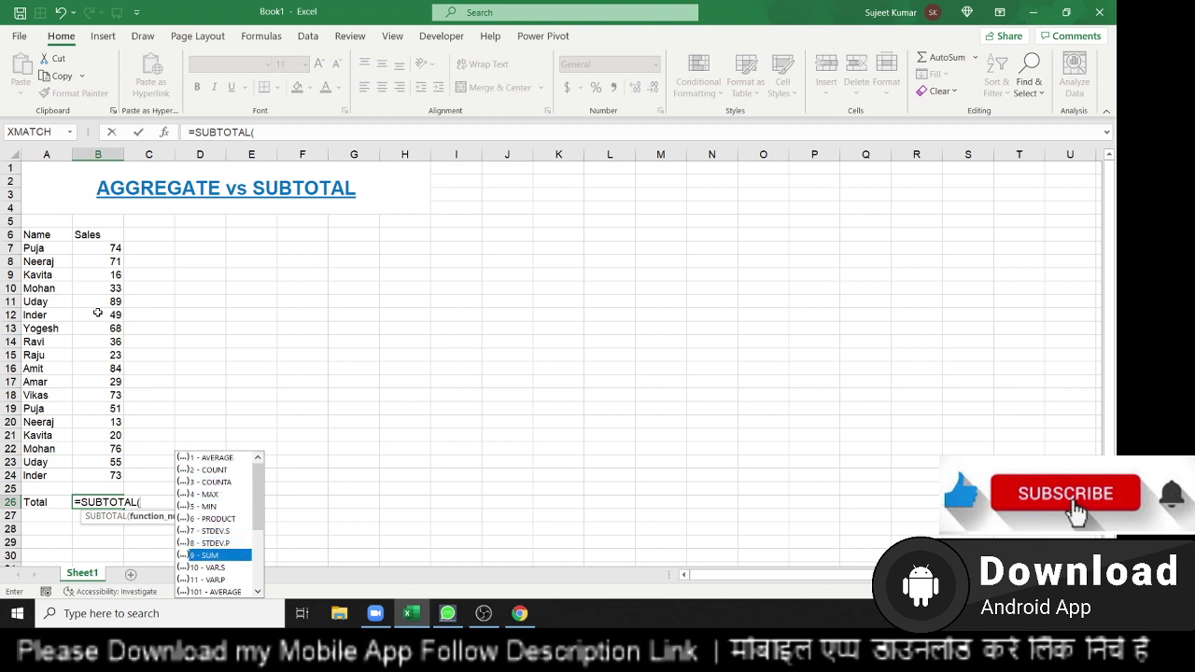
pyautogui.press('Tab')
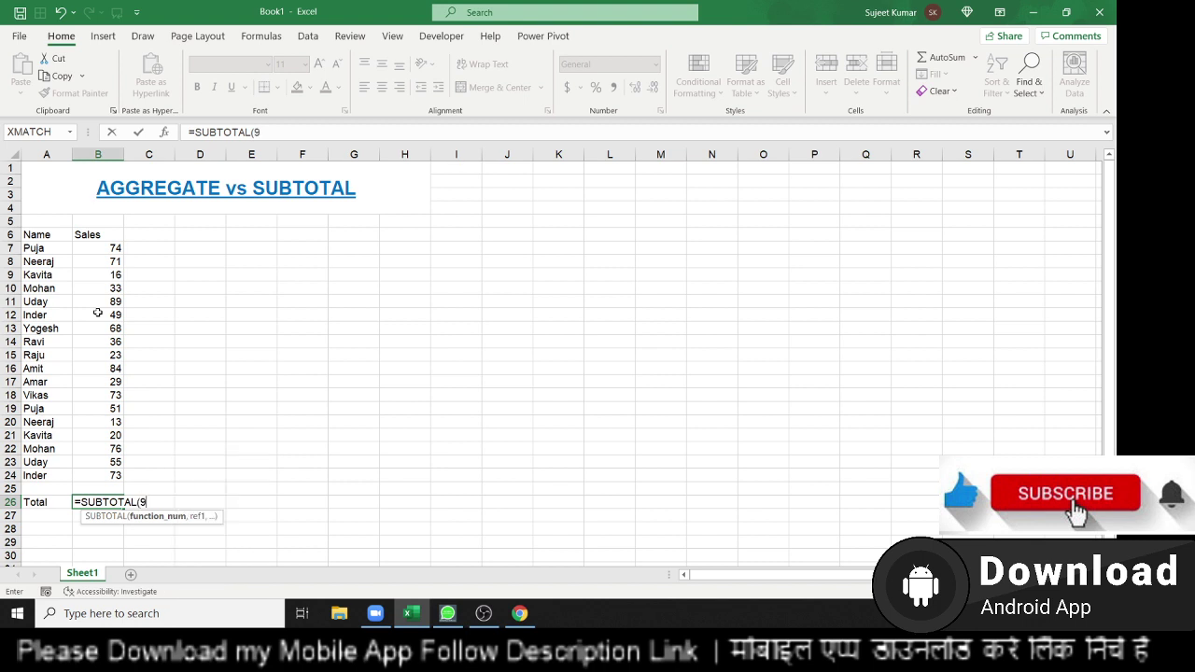
pyautogui.write(',')
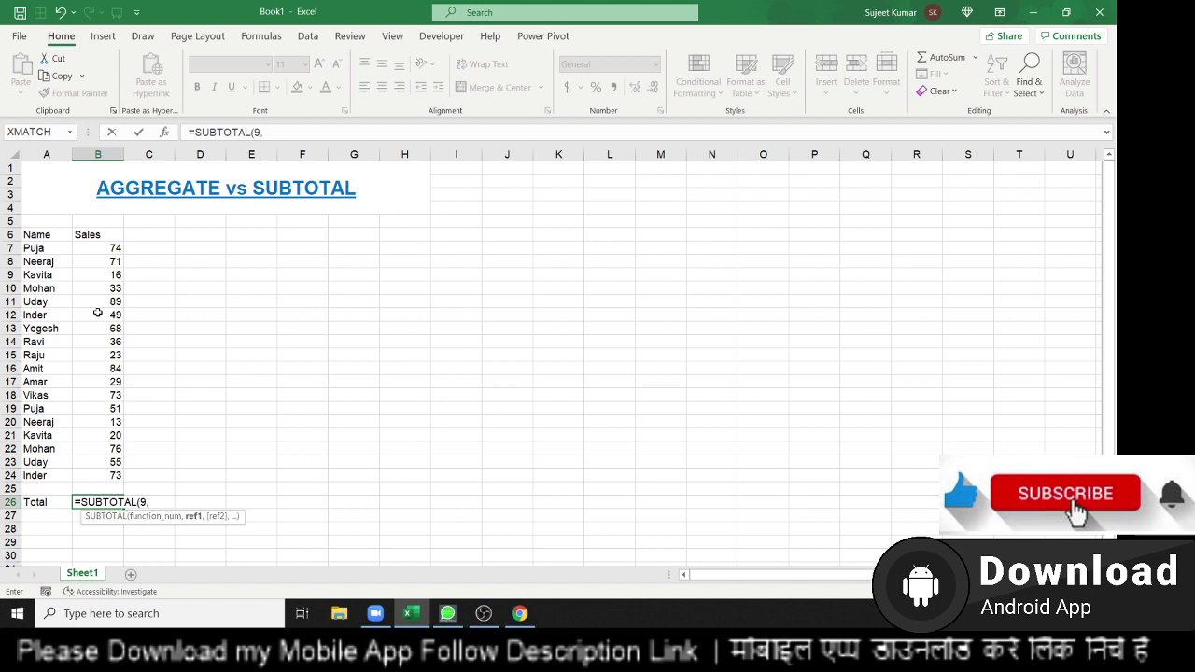
pyautogui.press('Up')
pyautogui.press('Up')
pyautogui.hotkey('ctrl', 'shift', 'Up')
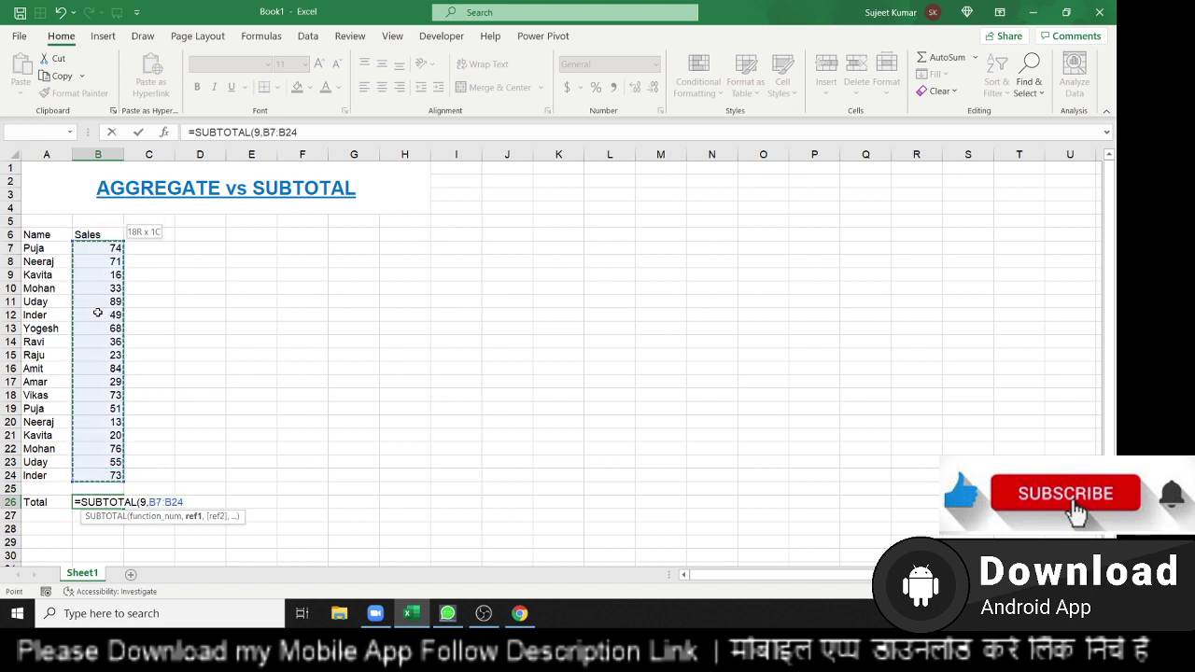
pyautogui.press('Return')
pyautogui.press('Up')
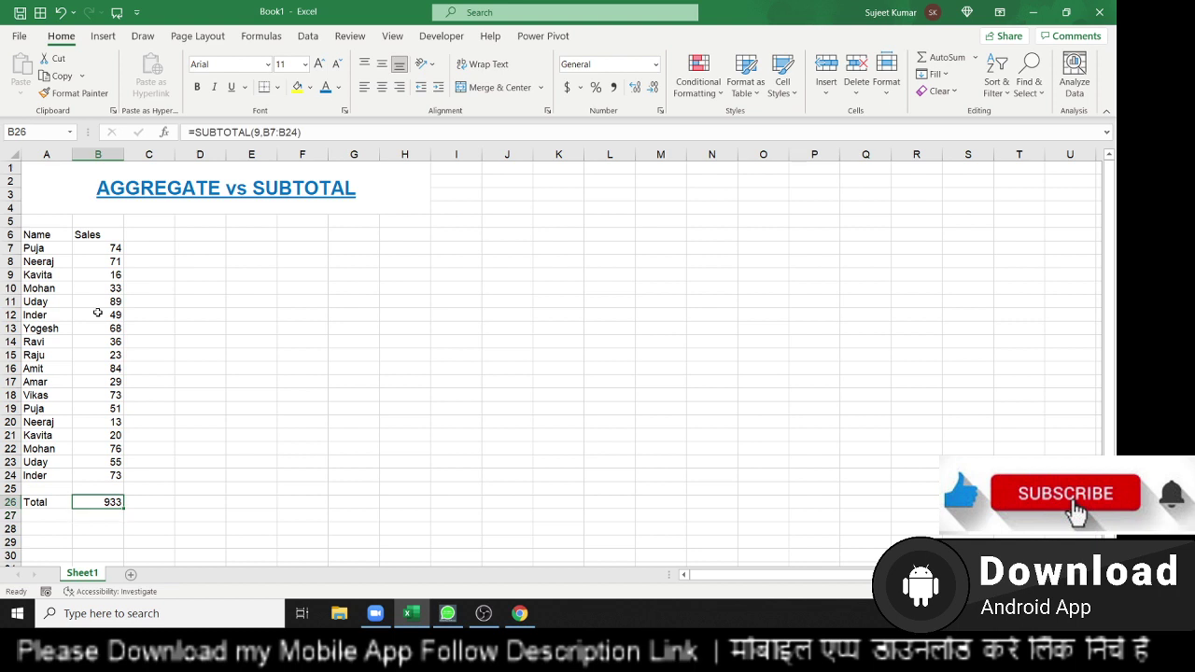
pyautogui.press('Up')
pyautogui.press('Up')
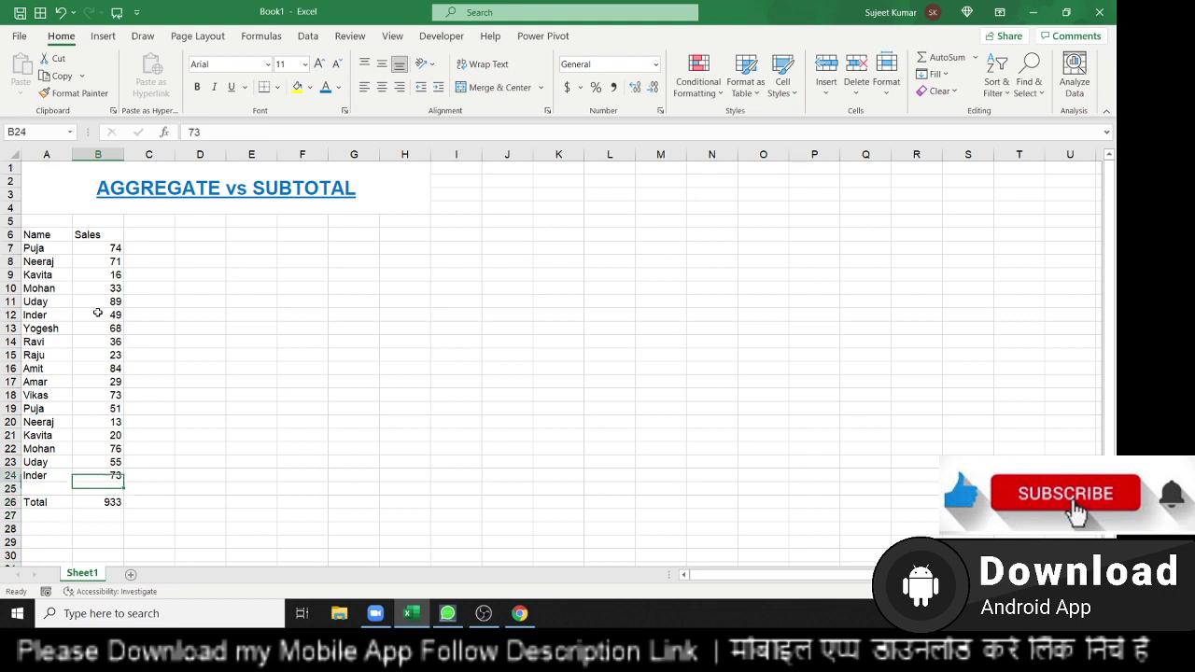
pyautogui.hotkey('ctrl', 'Up')
pyautogui.press('Left')
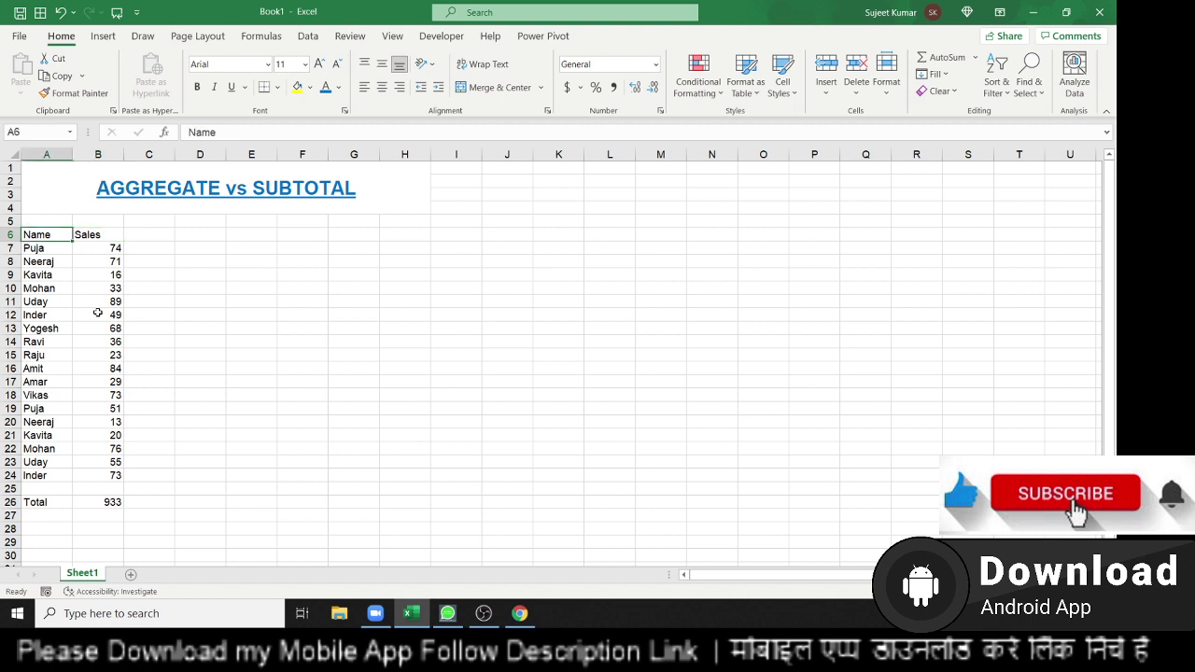
pyautogui.hotkey('ctrl', 'shift', 'l')
pyautogui.click(65, 234)
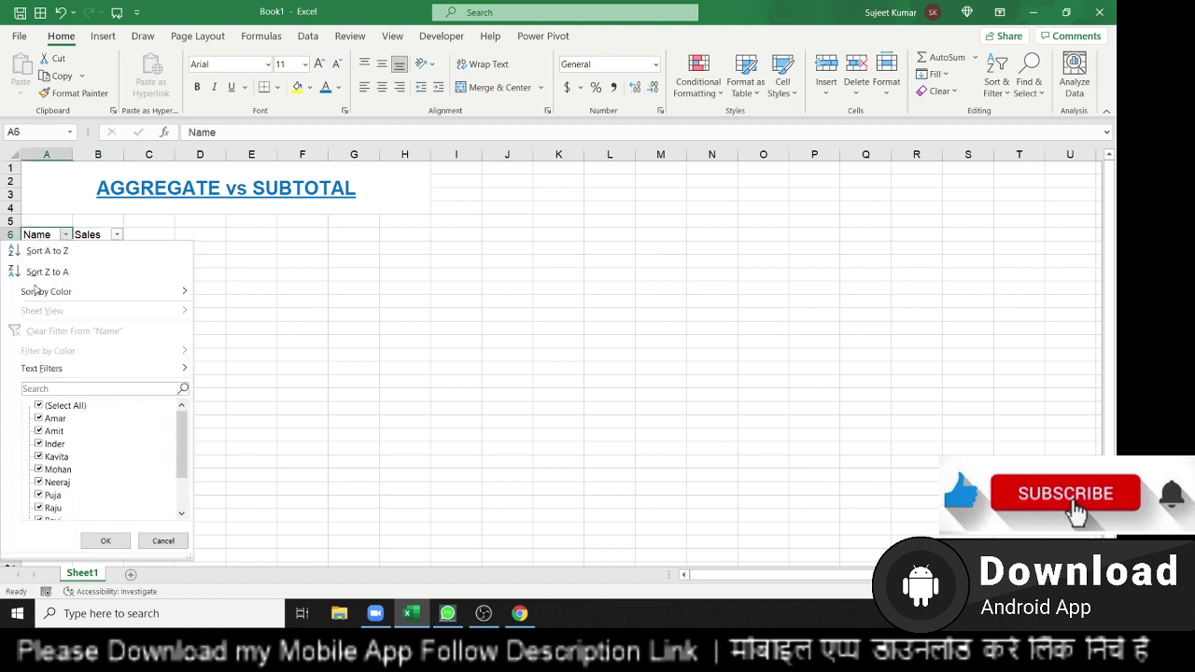
pyautogui.click(39, 406)
pyautogui.click(52, 445)
pyautogui.click(54, 457)
pyautogui.click(56, 469)
pyautogui.click(105, 540)
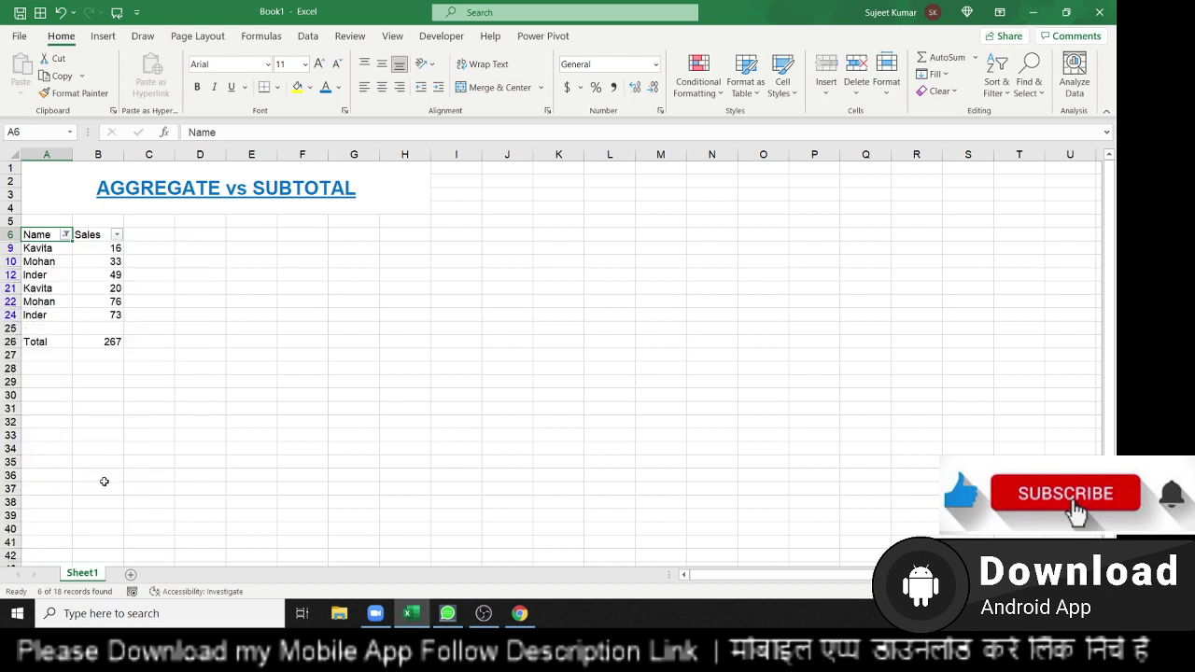
pyautogui.click(107, 342)
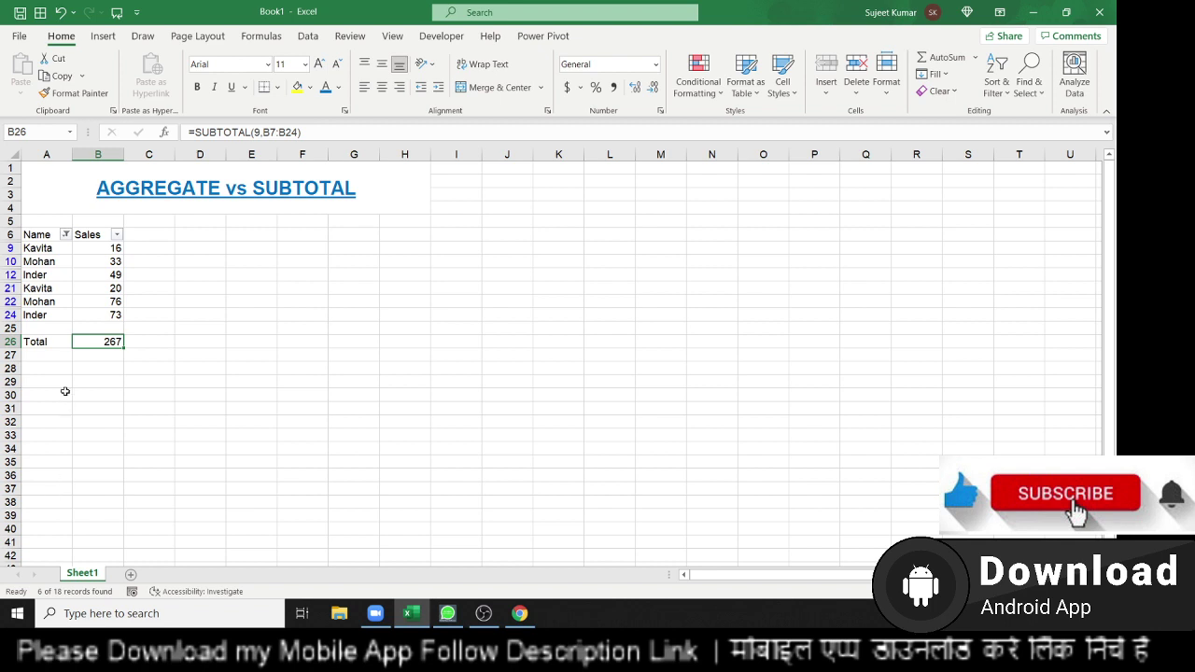
pyautogui.moveTo(114, 316); pyautogui.dragTo(106, 249)
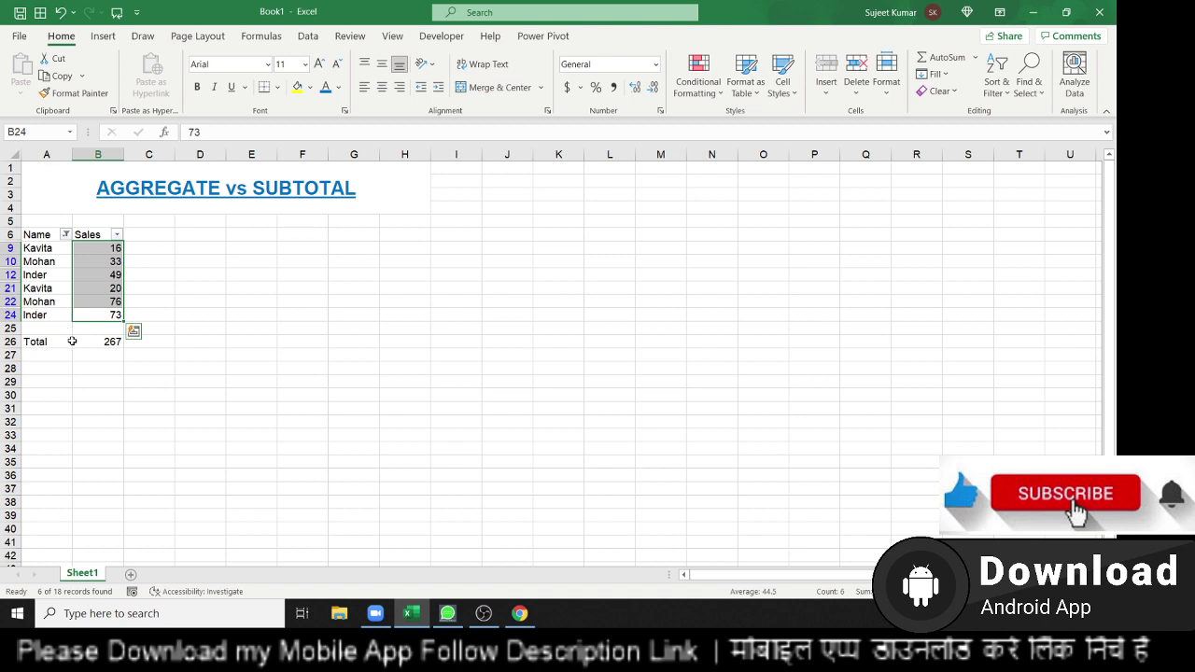
pyautogui.hotkey('ctrl', 'shift', 'l')
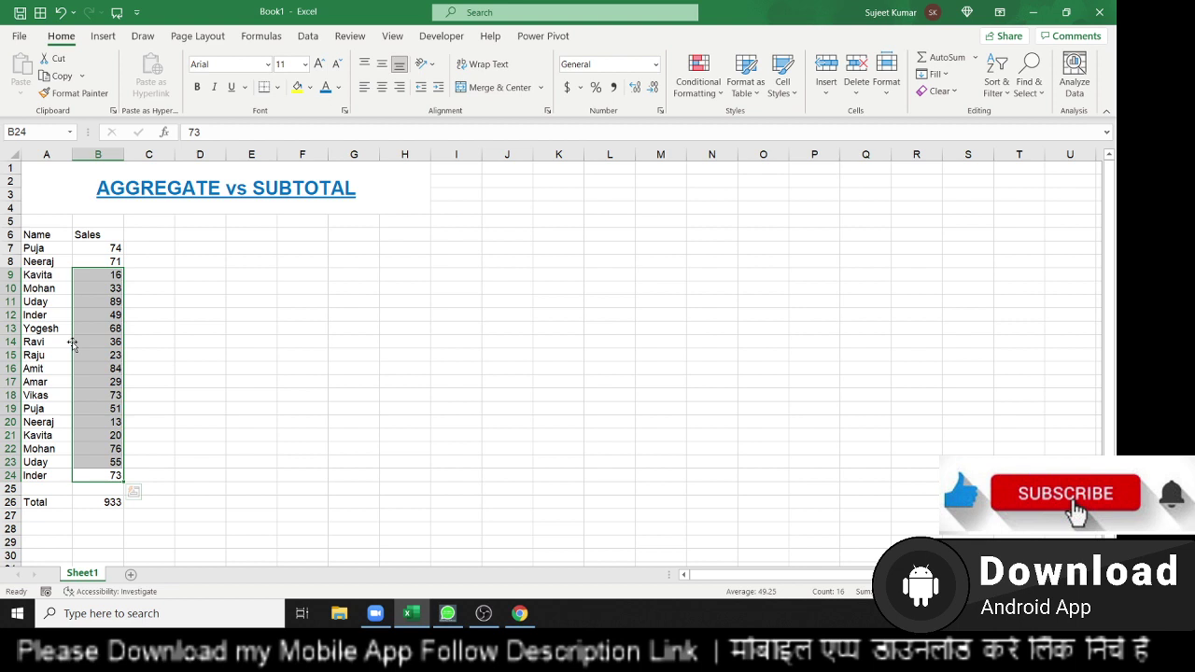
pyautogui.press('Down')
pyautogui.press('Down')
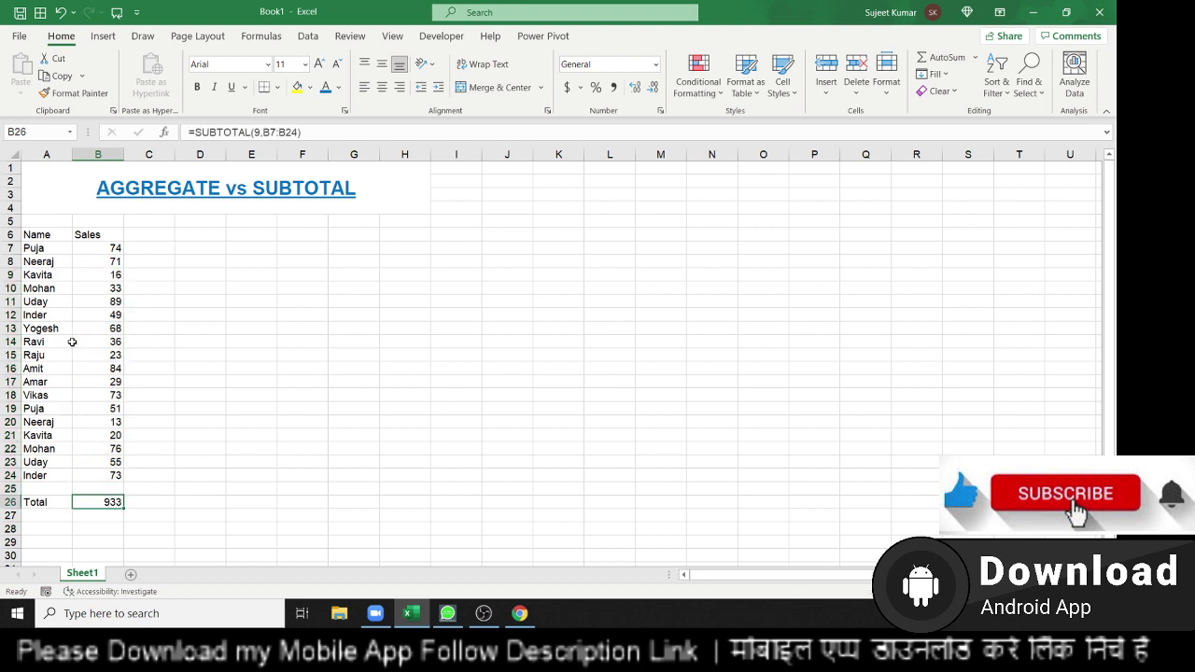
pyautogui.press('Up')
pyautogui.press('Up')
pyautogui.press('Up')
pyautogui.press('Up')
pyautogui.press('Up')
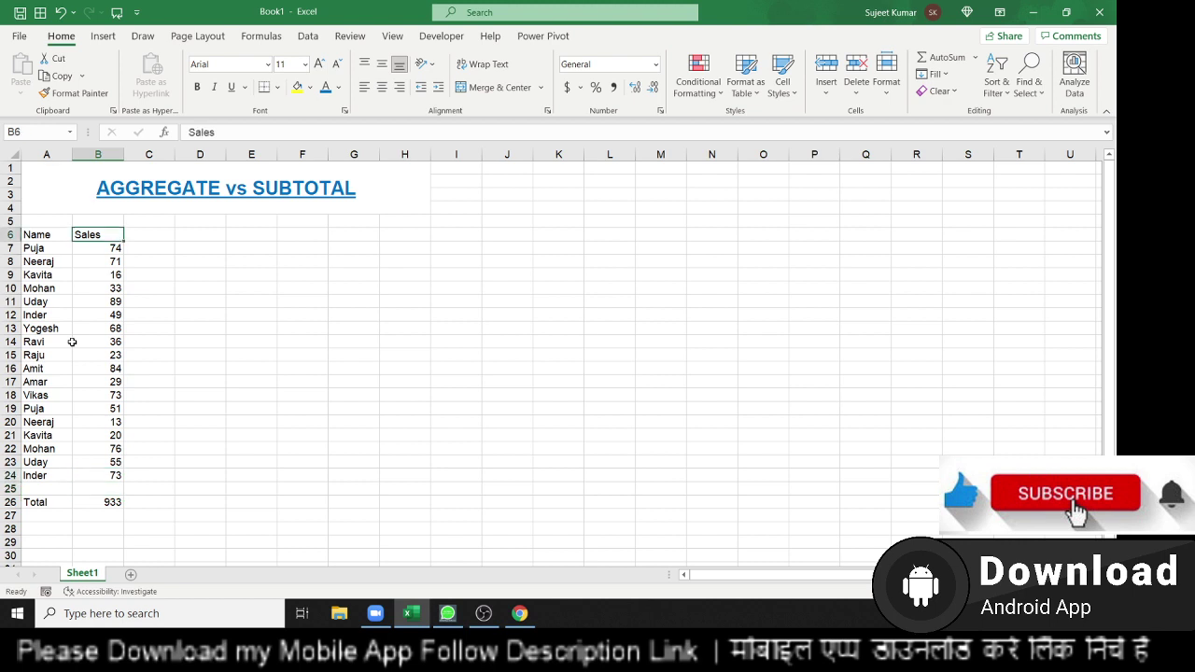
pyautogui.press('Down')
pyautogui.hotkey('ctrl', 'Down')
pyautogui.press('Down')
pyautogui.press('Down')
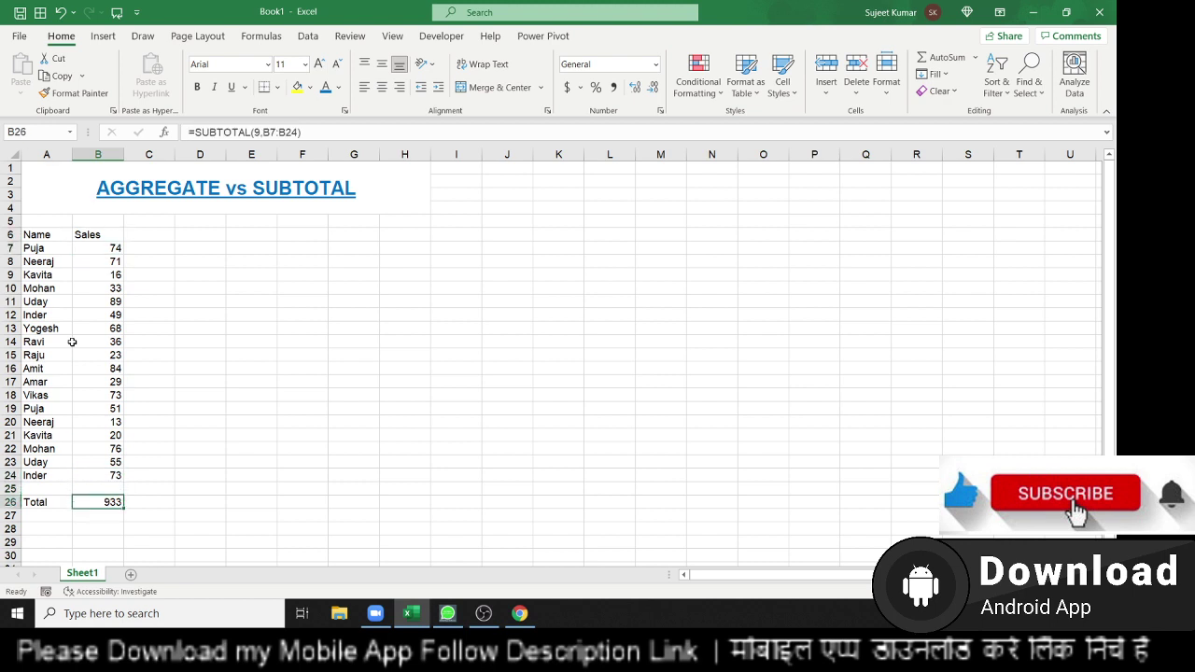
pyautogui.press('Delete')
pyautogui.write('=-')
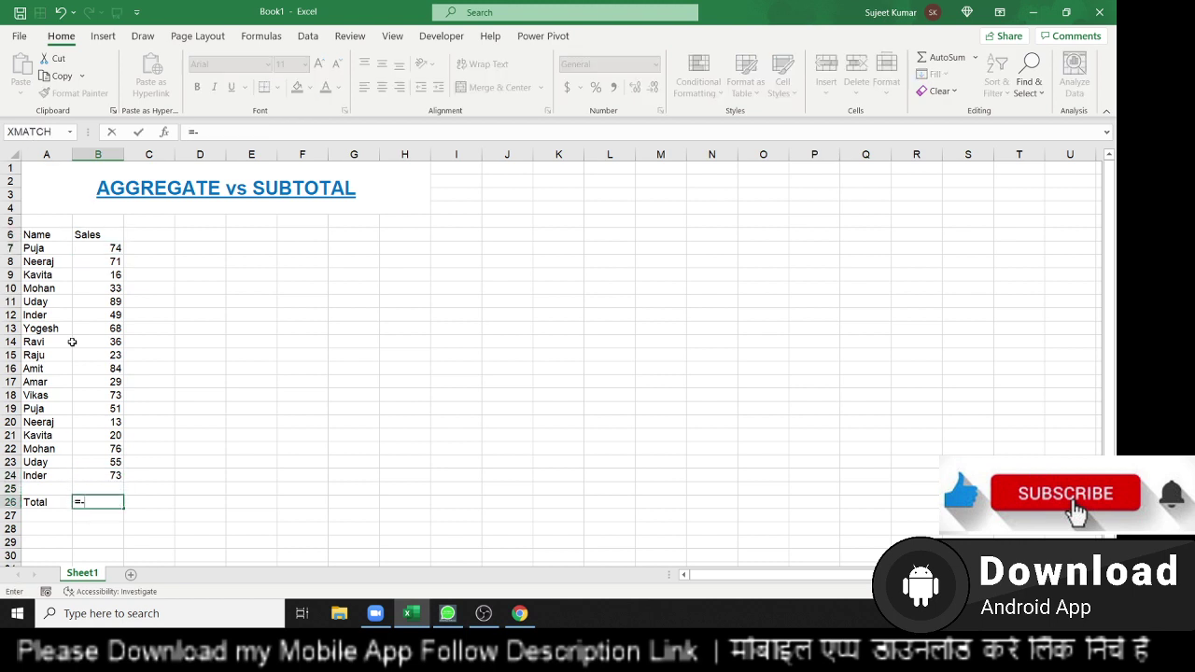
pyautogui.press('BackSpace')
pyautogui.write('a')
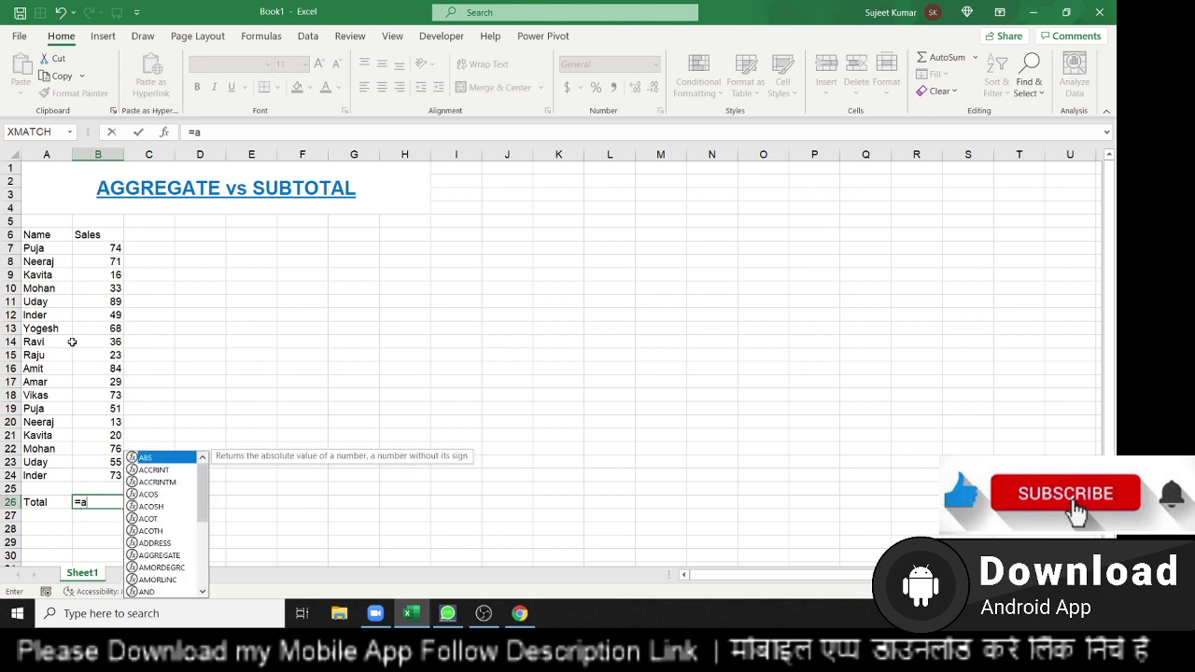
pyautogui.write('g')
pyautogui.press('Escape')
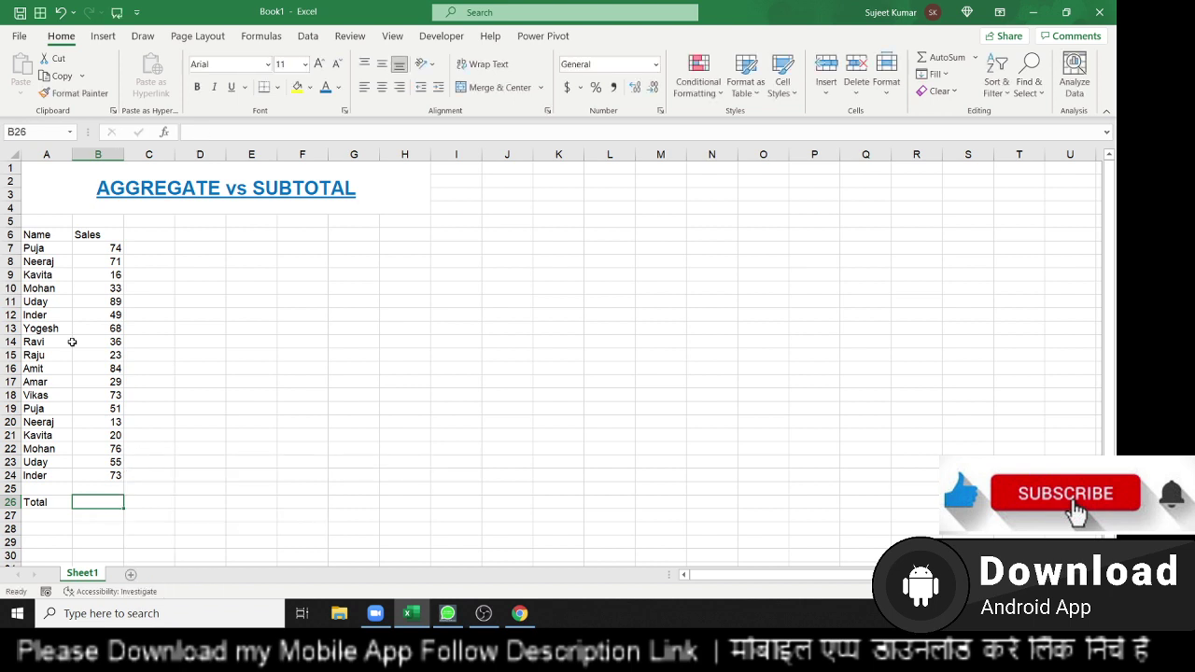
pyautogui.hotkey('ctrl', 'z')
pyautogui.press('Down')
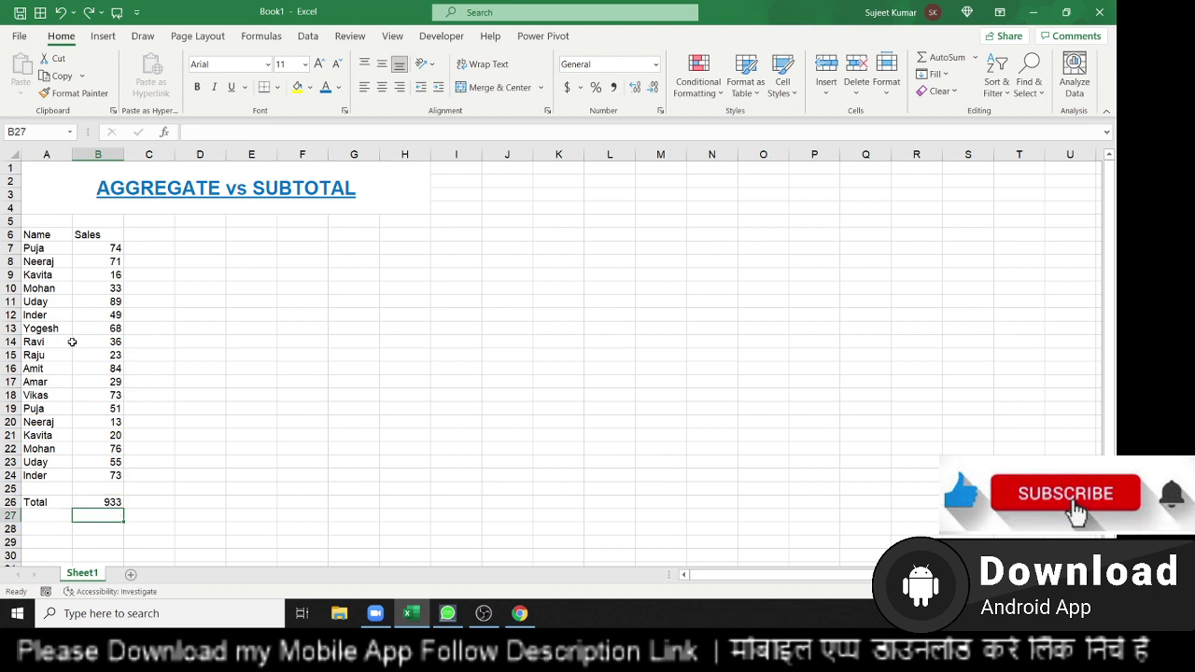
pyautogui.write('=agr')
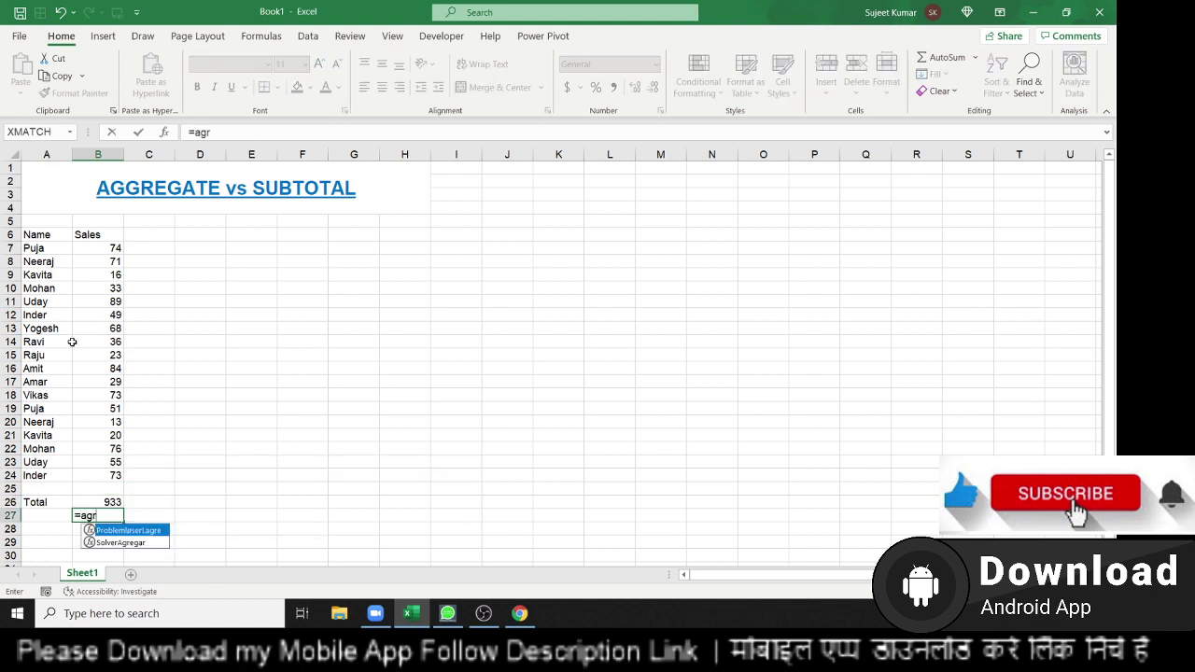
pyautogui.press('Escape')
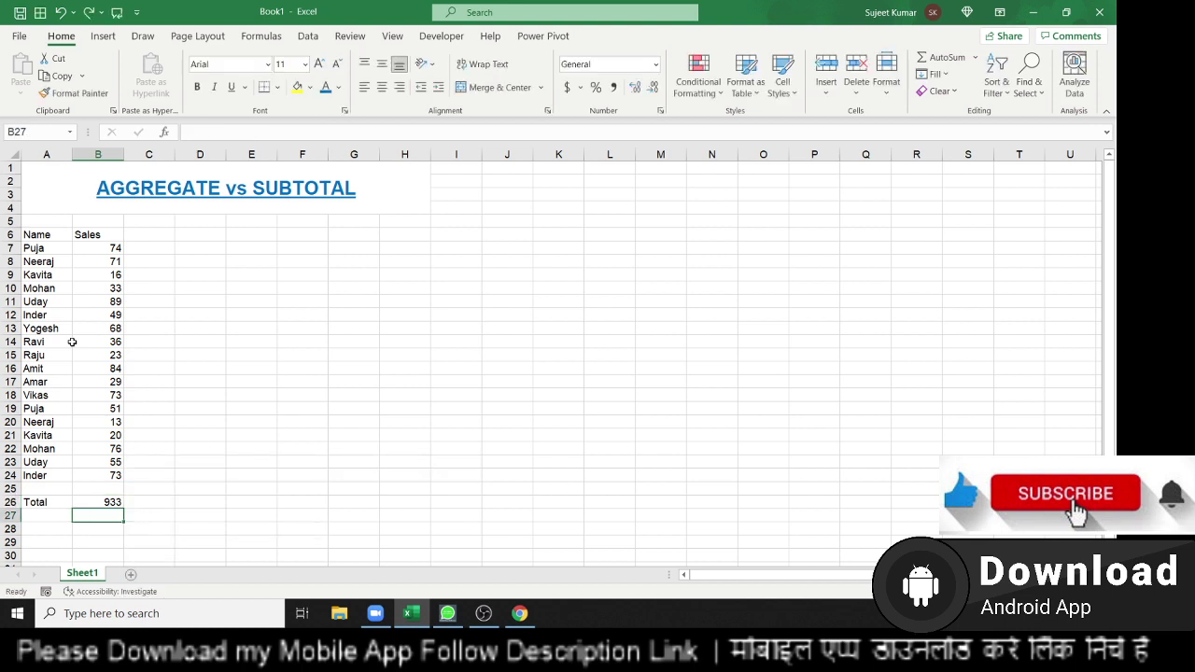
pyautogui.press('Up')
pyautogui.press('Up')
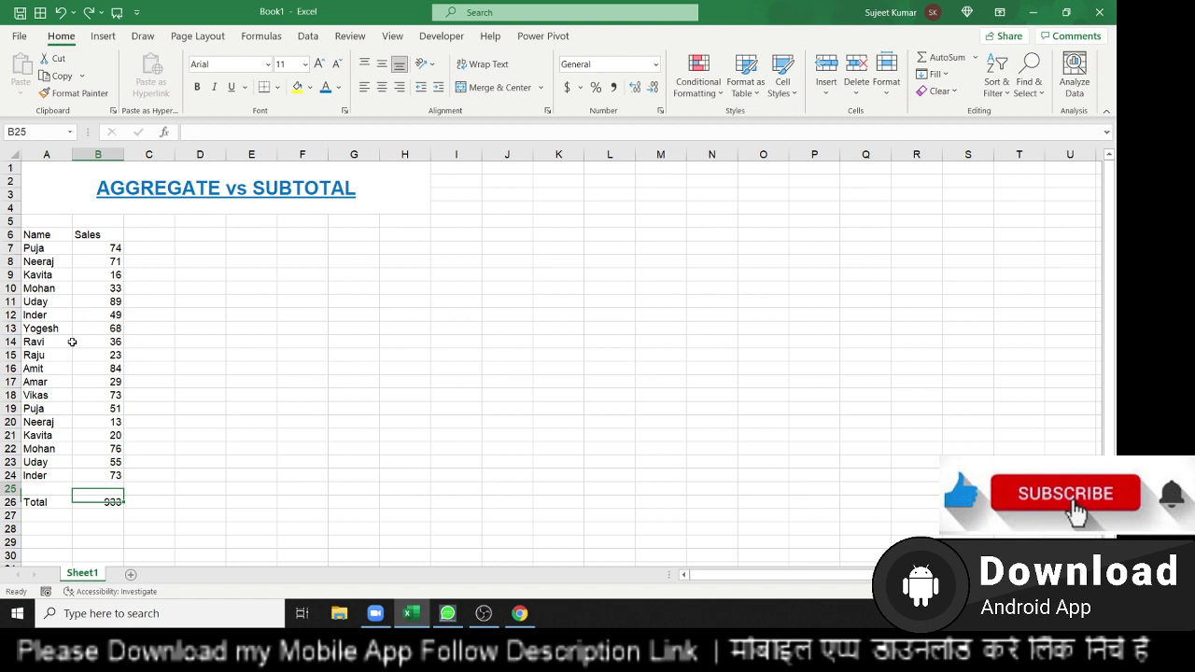
pyautogui.press('Up')
pyautogui.press('Up')
pyautogui.press('Up')
pyautogui.write('=n')
# Step: Set Mohan's Sales in B22 to =NA(), making the SUBTOTAL total in B26 show #N/A
pyautogui.press('Down')
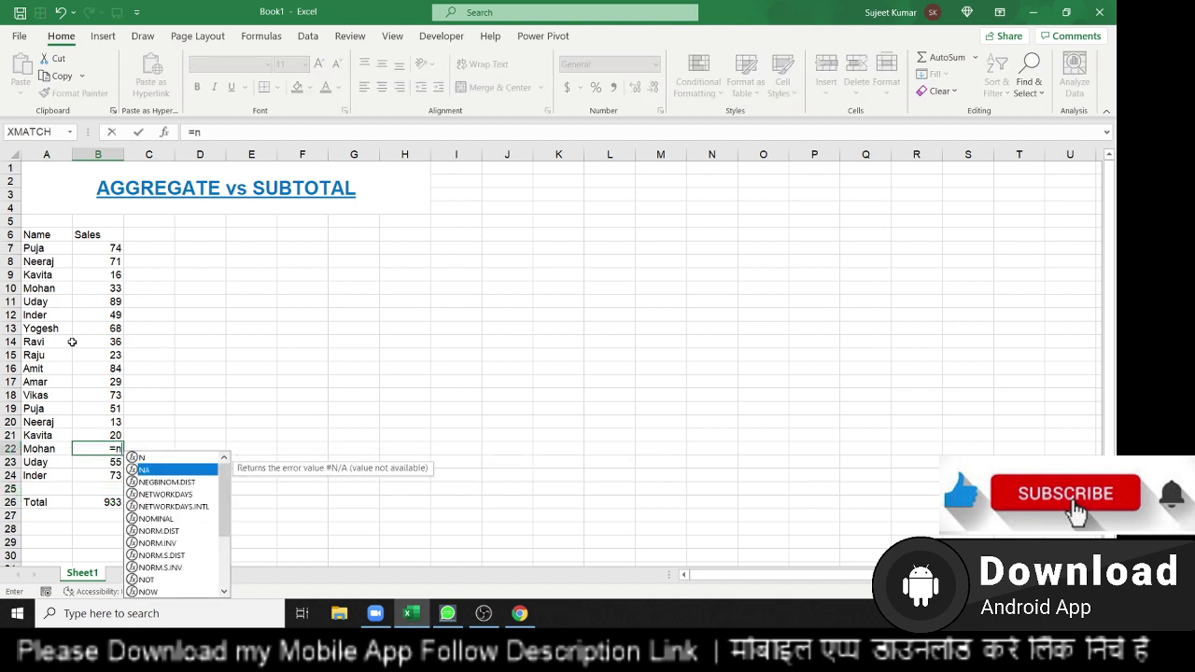
pyautogui.press('Tab')
pyautogui.press('Return')
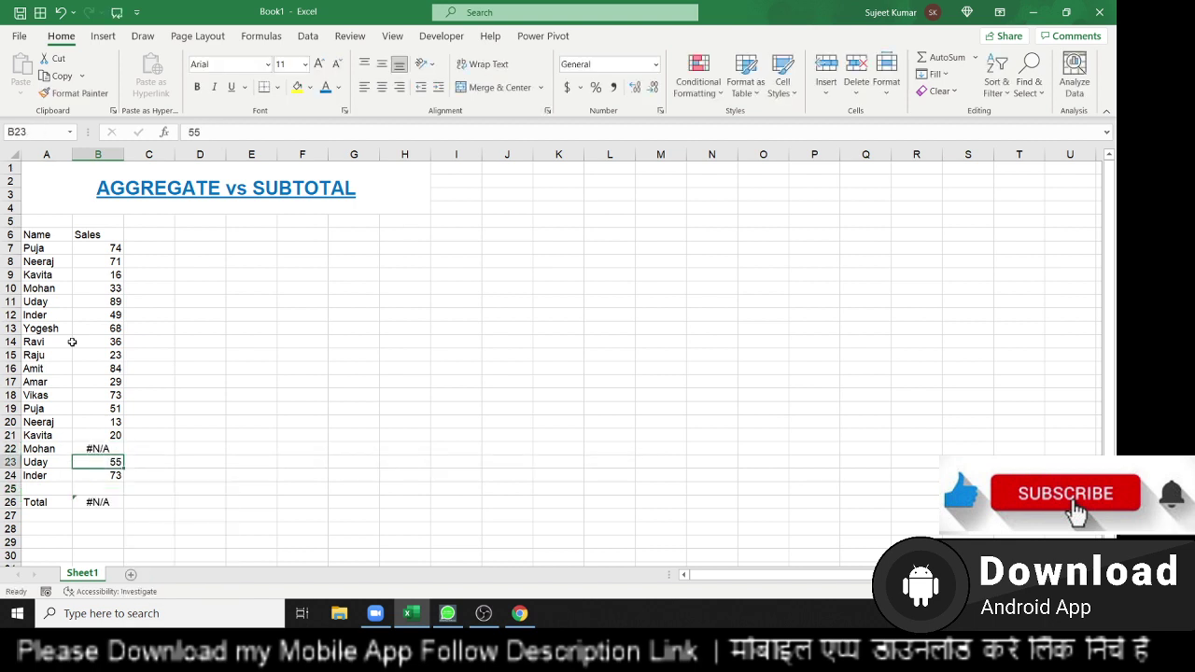
pyautogui.press('Down')
pyautogui.press('Down')
pyautogui.press('Down')
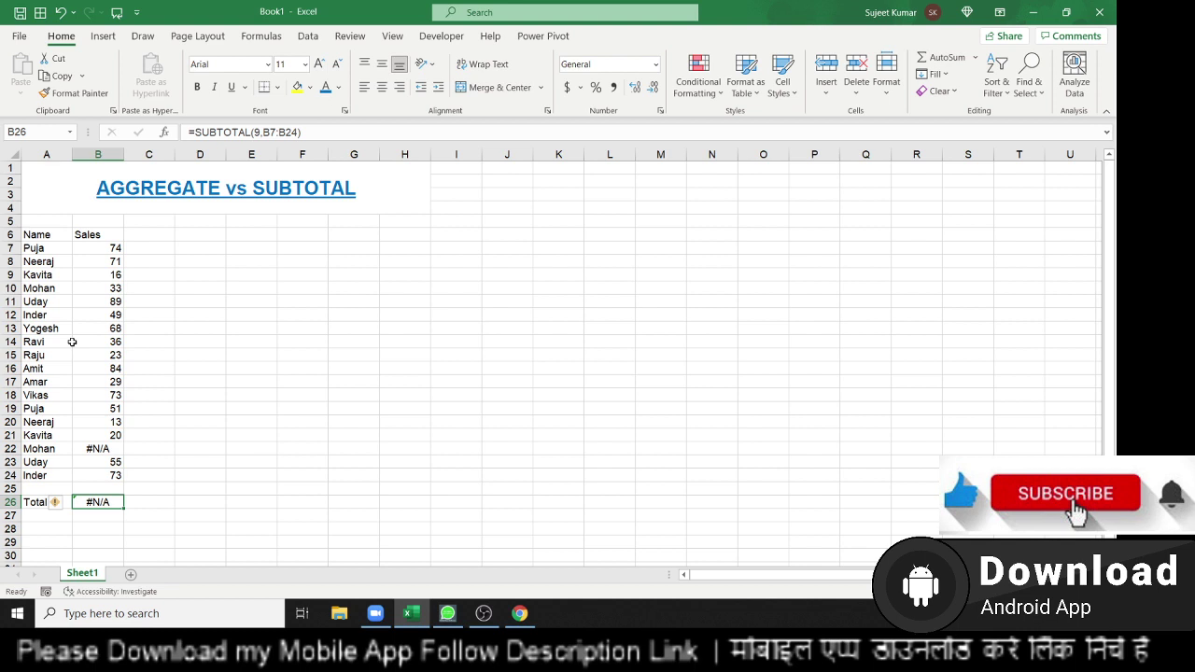
# Step: Start an =AGGREGATE formula in B27 using function number 9 - SUM
pyautogui.press('Down')
pyautogui.write('=')
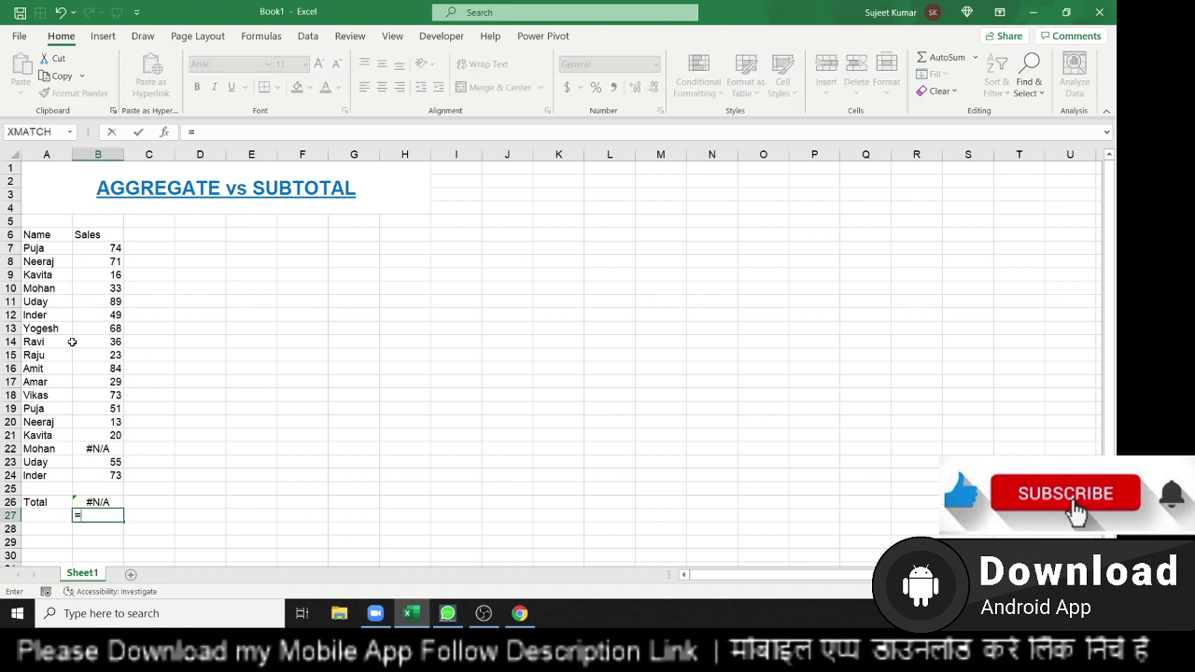
pyautogui.write('s')
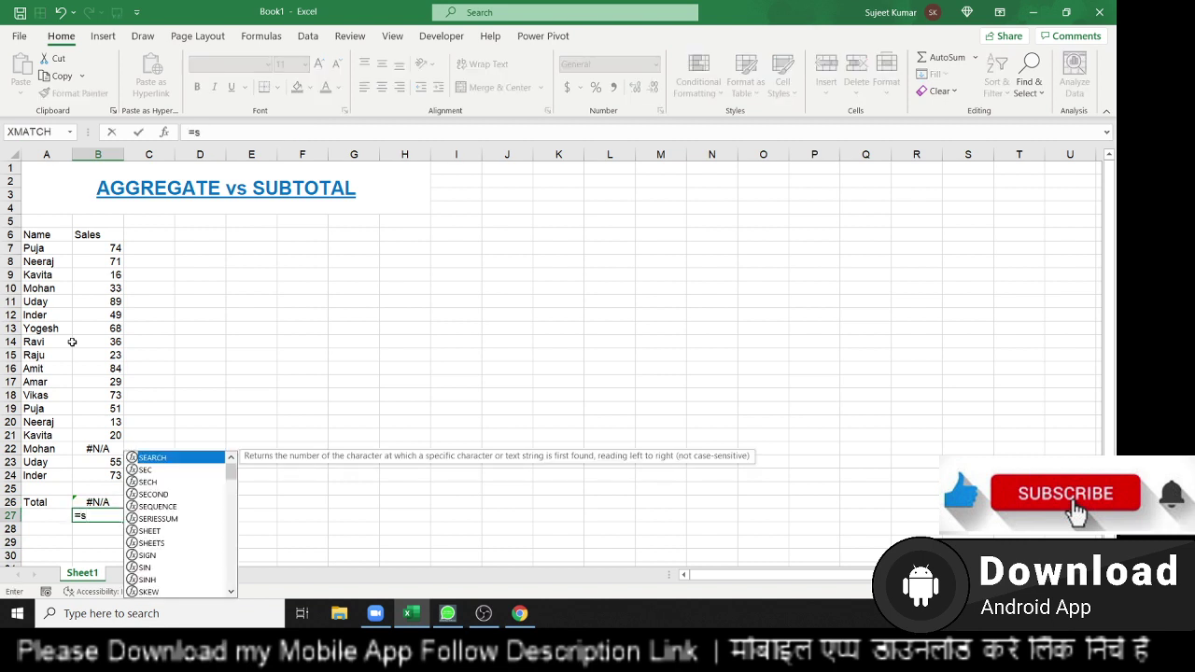
pyautogui.press('BackSpace')
pyautogui.write('agg')
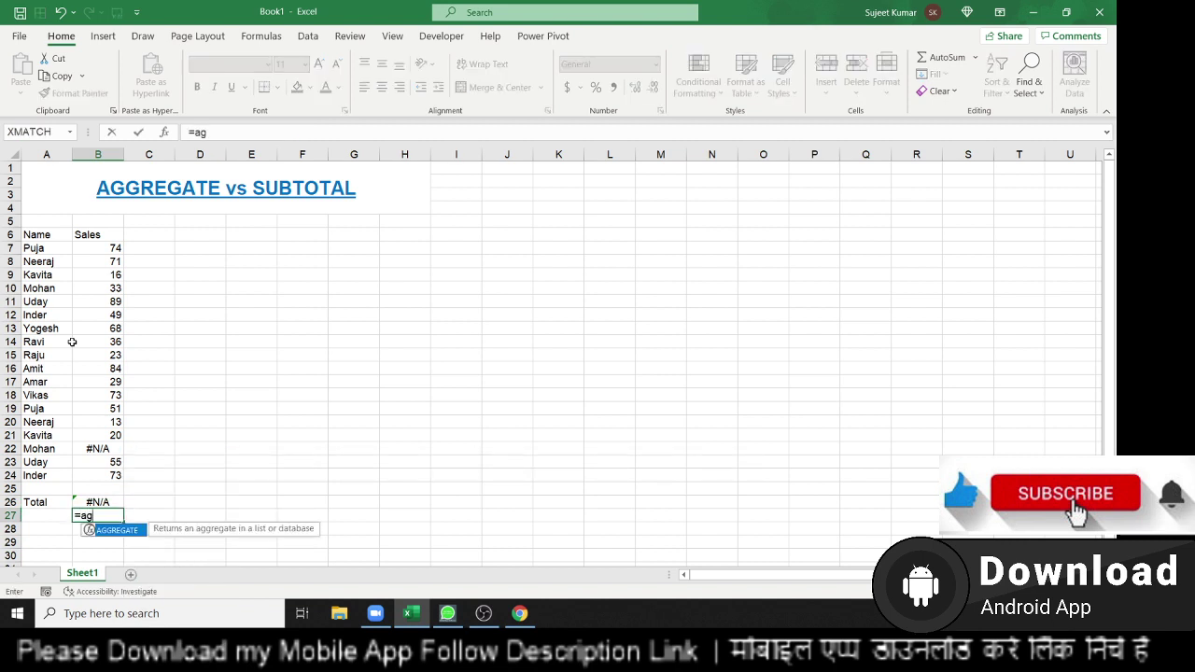
pyautogui.press('Tab')
pyautogui.press('Down')
pyautogui.press('Down')
pyautogui.press('Down')
pyautogui.press('Down')
pyautogui.press('Down')
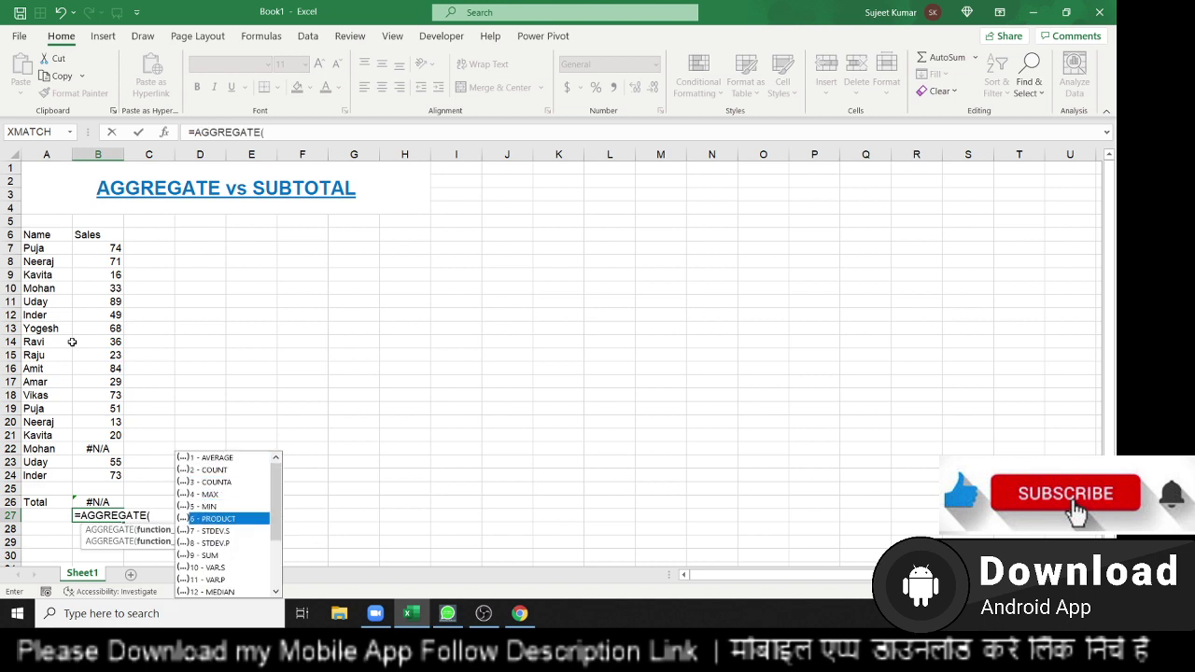
pyautogui.press('Down')
pyautogui.press('Down')
pyautogui.press('Down')
pyautogui.press('Tab')
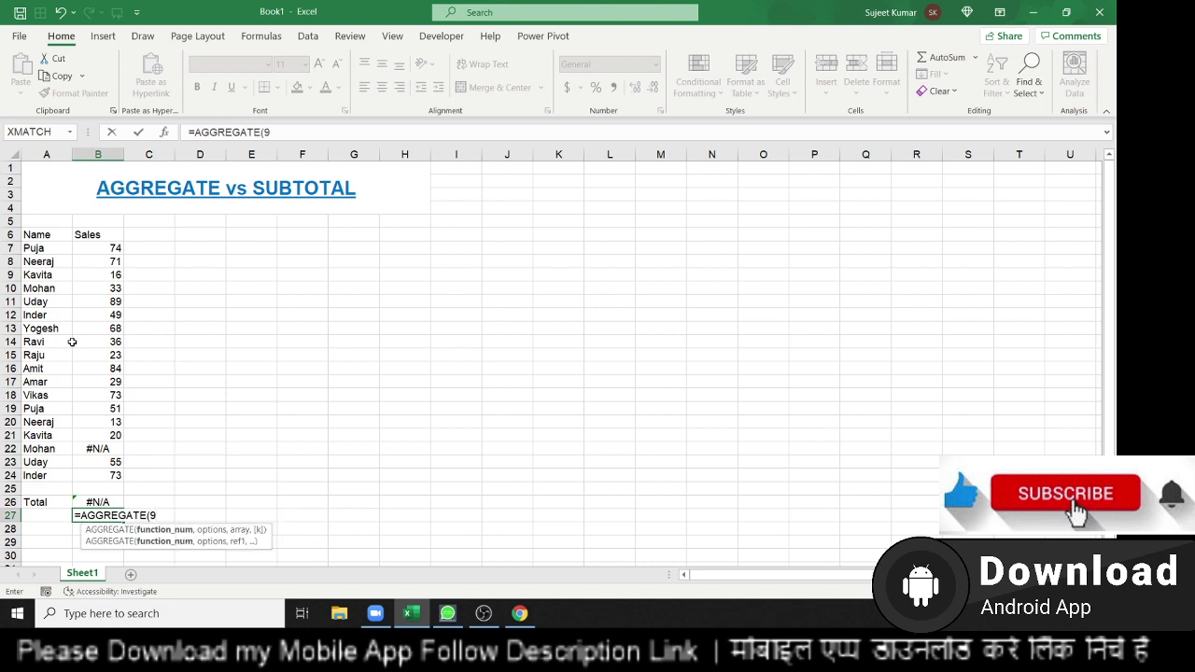
# Step: Add option 7 to ignore hidden rows and errors, over range B7:B24, giving 857
pyautogui.write(',')
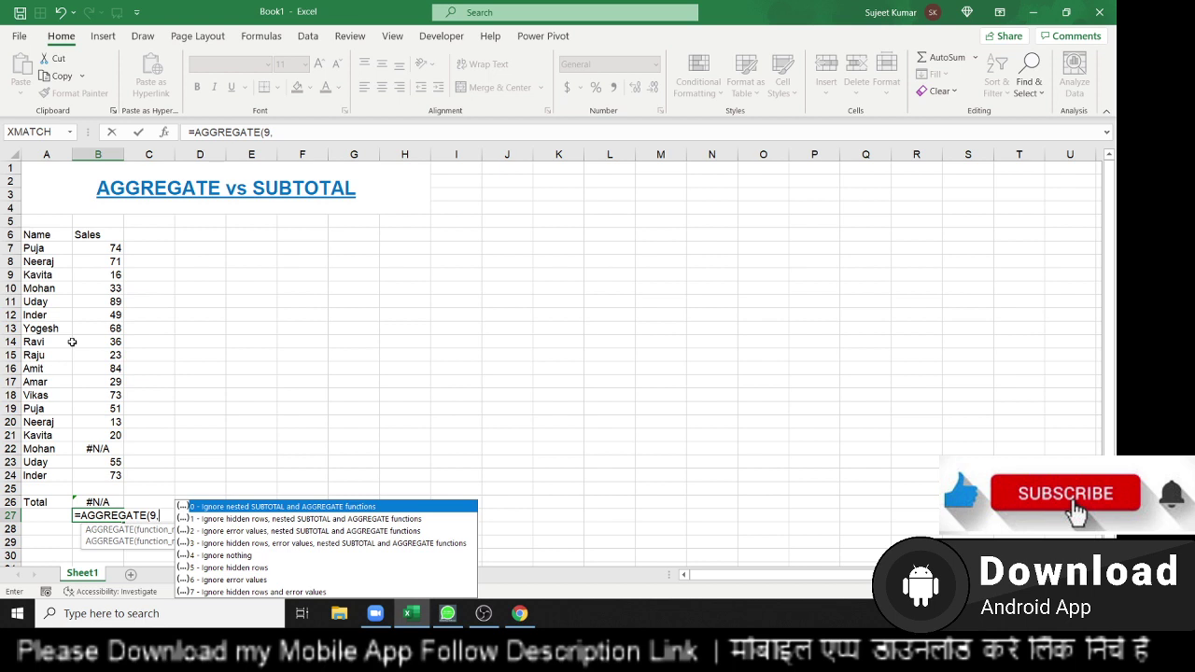
pyautogui.press('Down')
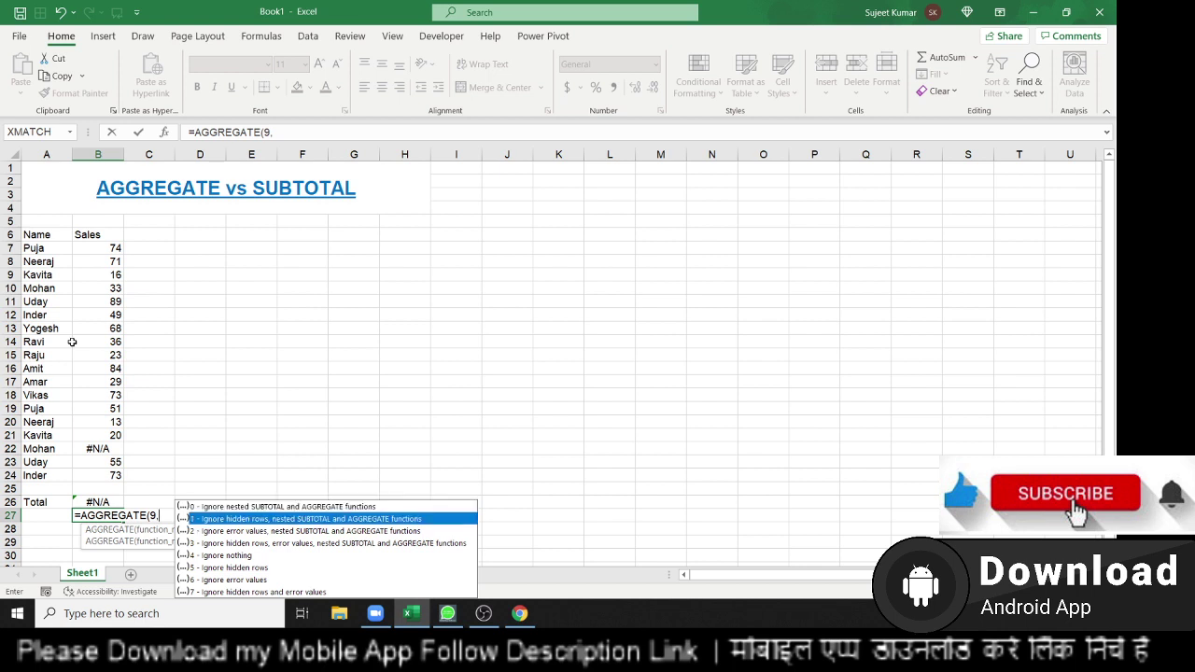
pyautogui.press('Down')
pyautogui.press('Down')
pyautogui.press('Down')
pyautogui.press('Down')
pyautogui.press('Down')
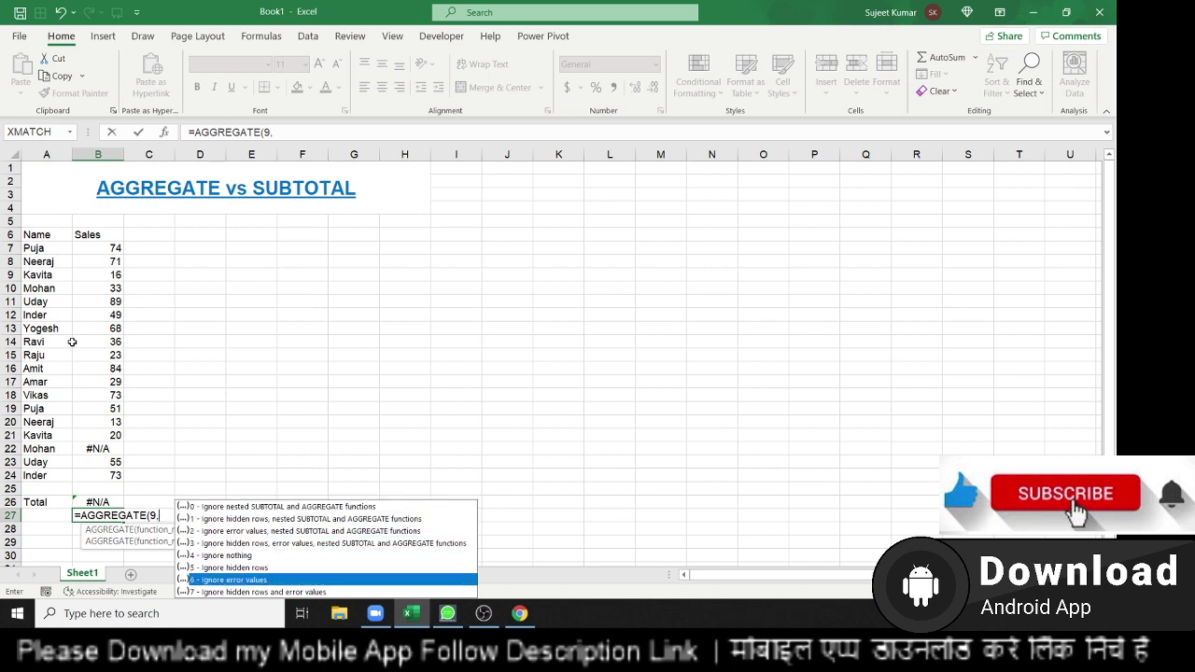
pyautogui.press('Down')
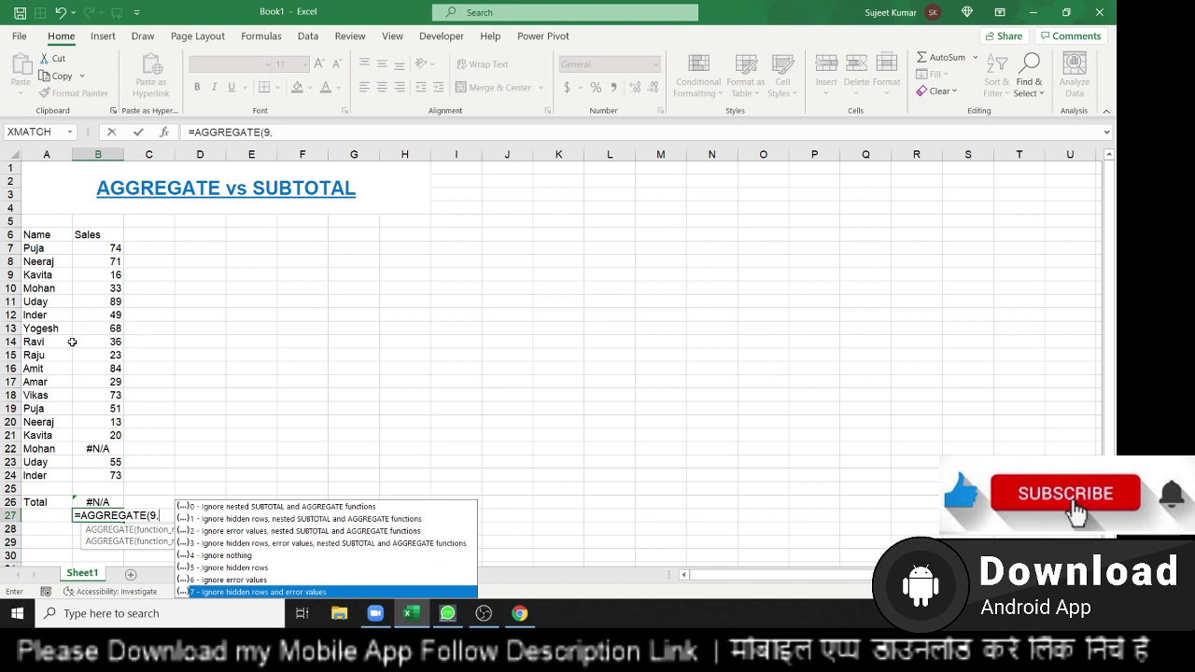
pyautogui.press('Tab')
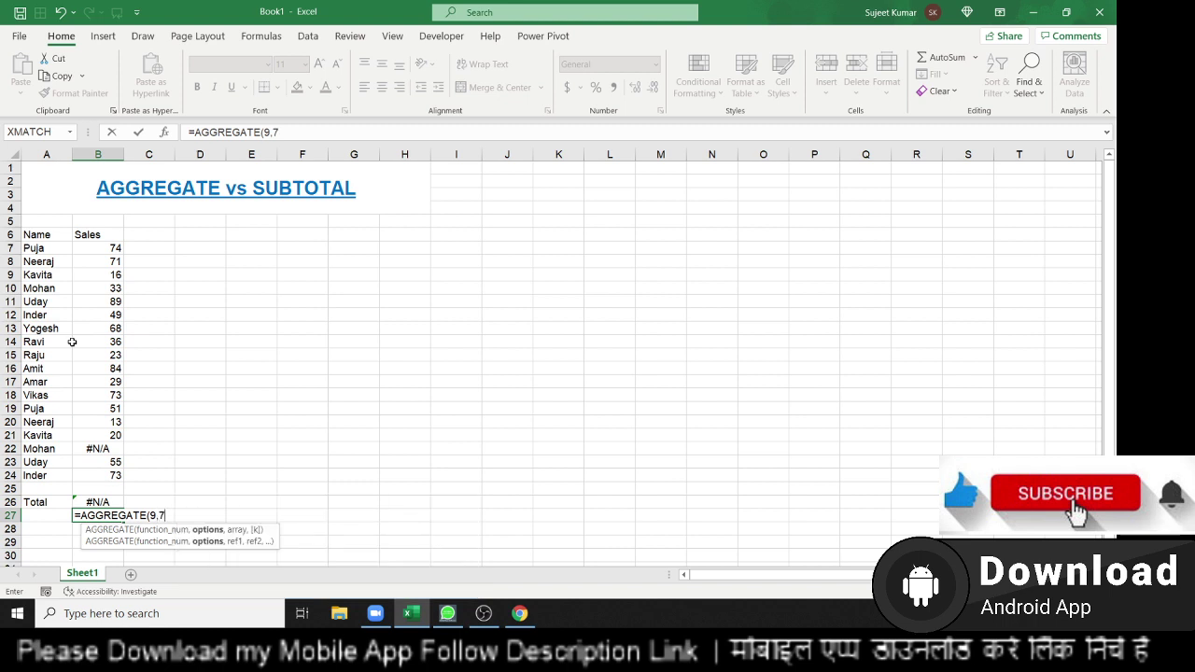
pyautogui.write(',')
pyautogui.press('Up')
pyautogui.press('Up')
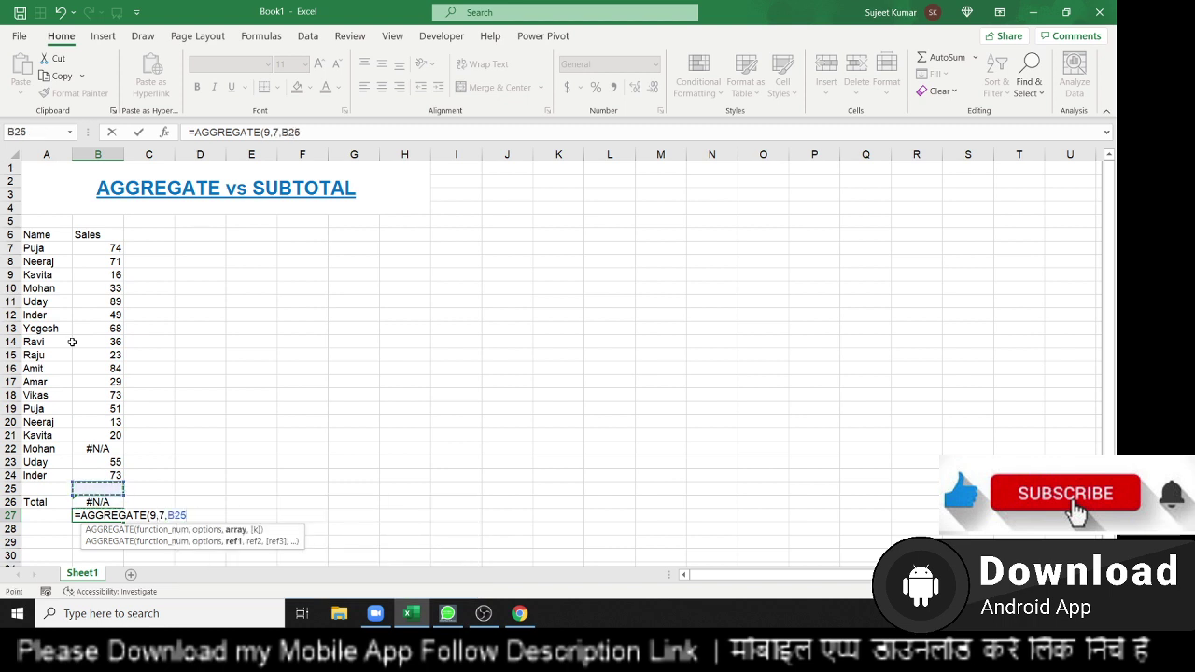
pyautogui.press('Up')
pyautogui.hotkey('ctrl', 'shift', 'Up')
pyautogui.hotkey('shift', 'Down')
pyautogui.press('Return')
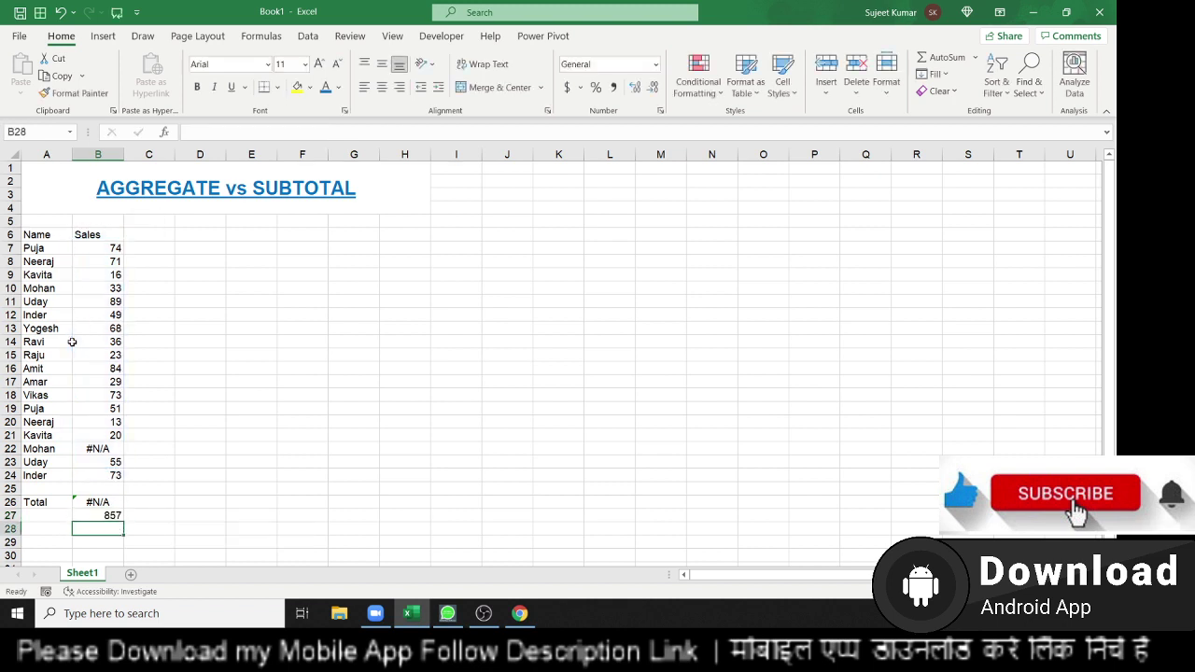
pyautogui.press('Up')
# Step: Select the Name/Sales table A6:B24 and turn AutoFilter back on
pyautogui.press('Up')
pyautogui.press('Up')
pyautogui.press('Up')
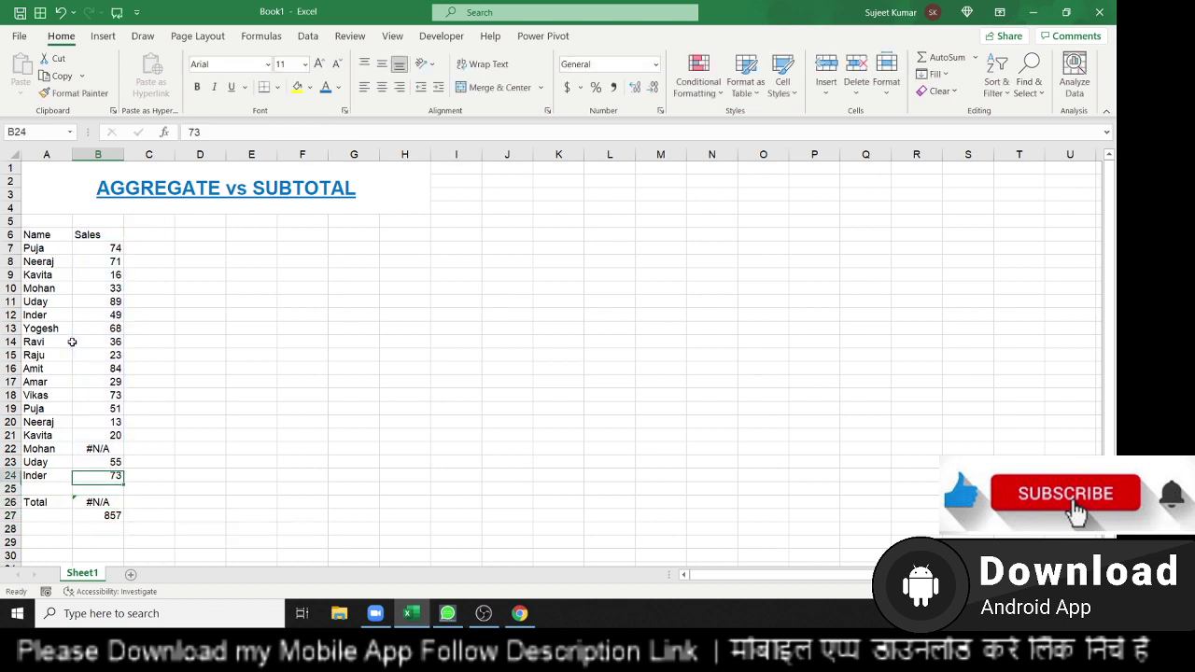
pyautogui.press('Up')
pyautogui.press('Up')
pyautogui.press('Up')
pyautogui.hotkey('ctrl', 'Up')
pyautogui.press('Left')
pyautogui.hotkey('shift', 'Right')
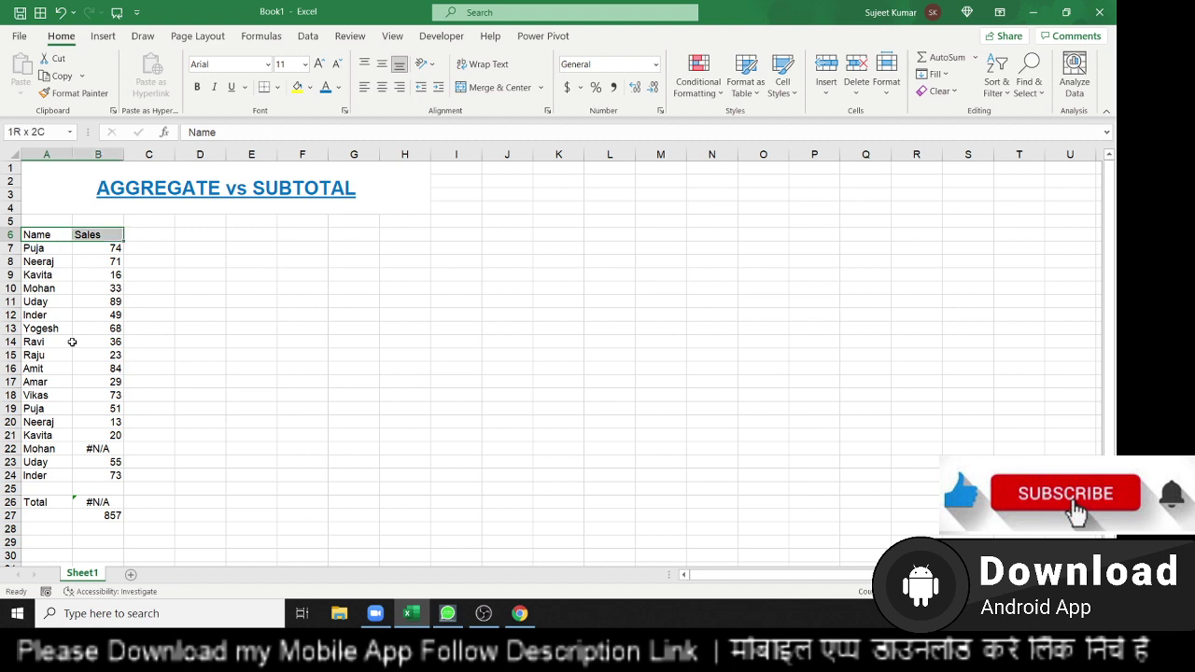
pyautogui.hotkey('ctrl', 'shift', 'Down')
pyautogui.hotkey('ctrl', 'shift', 'l')
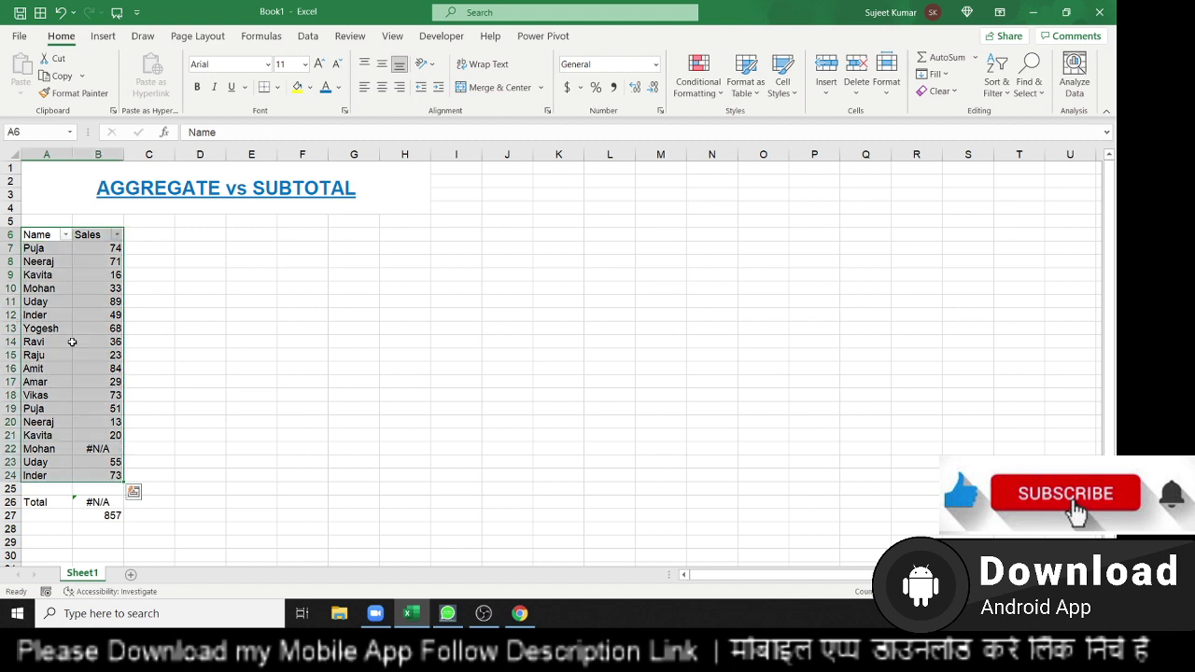
pyautogui.click(128, 299)
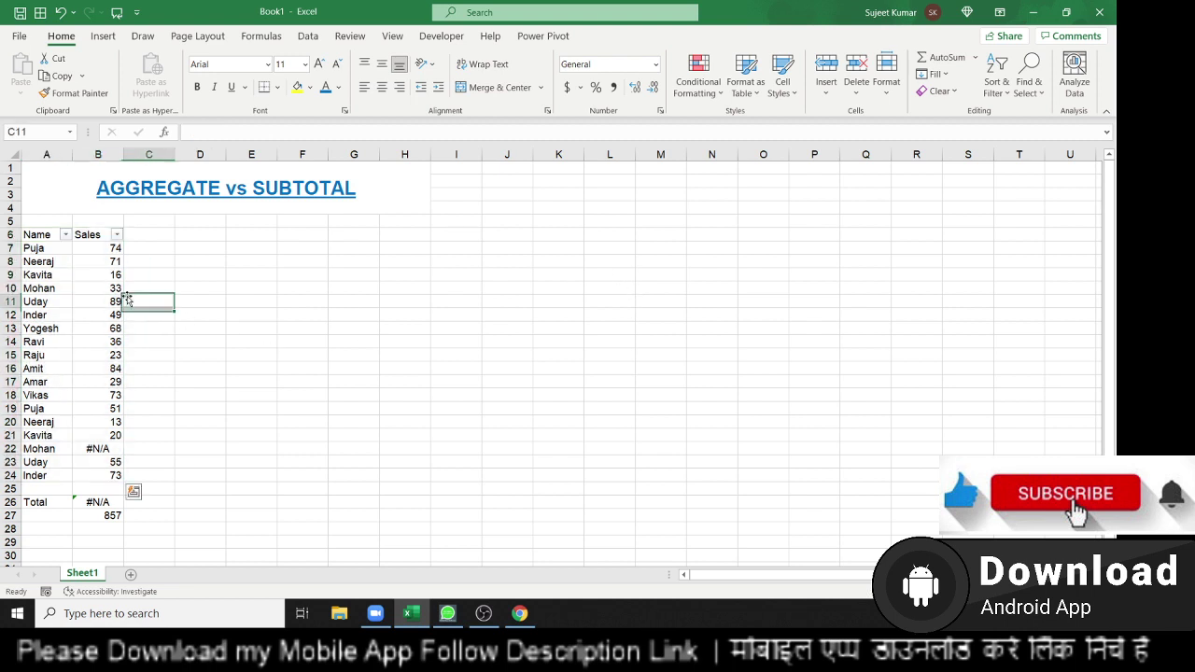
# Step: Filter Name to Amar, Amit and Inder; both B26 and B27 now show 235
pyautogui.click(61, 234)
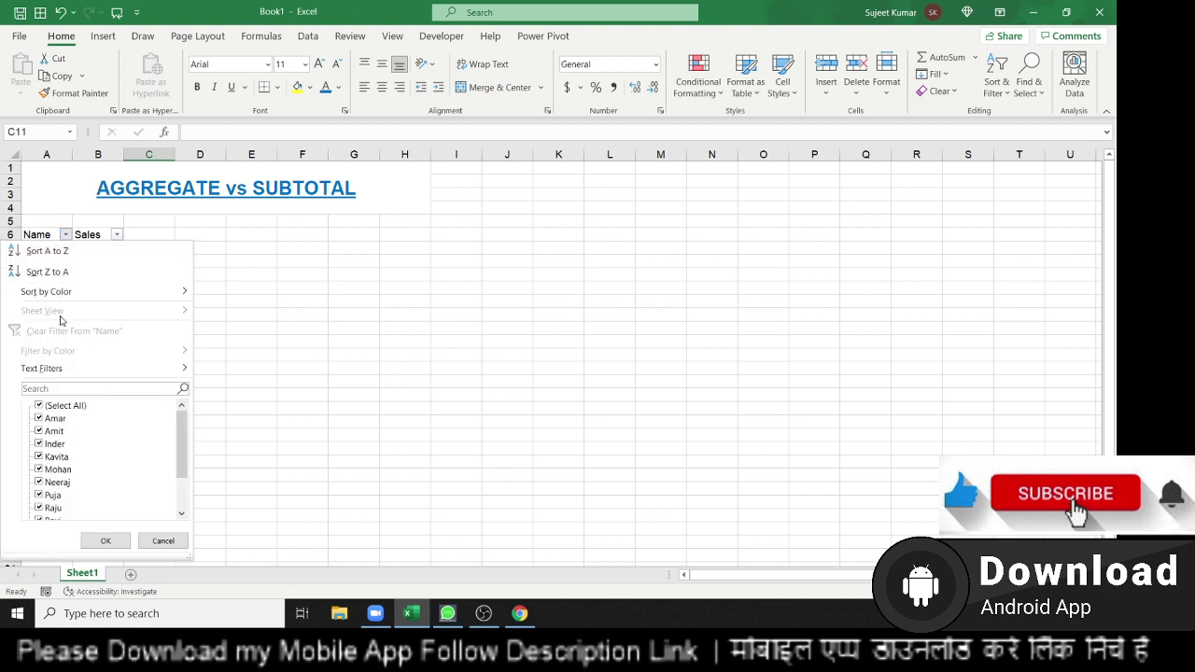
pyautogui.click(56, 407)
pyautogui.click(51, 419)
pyautogui.click(53, 431)
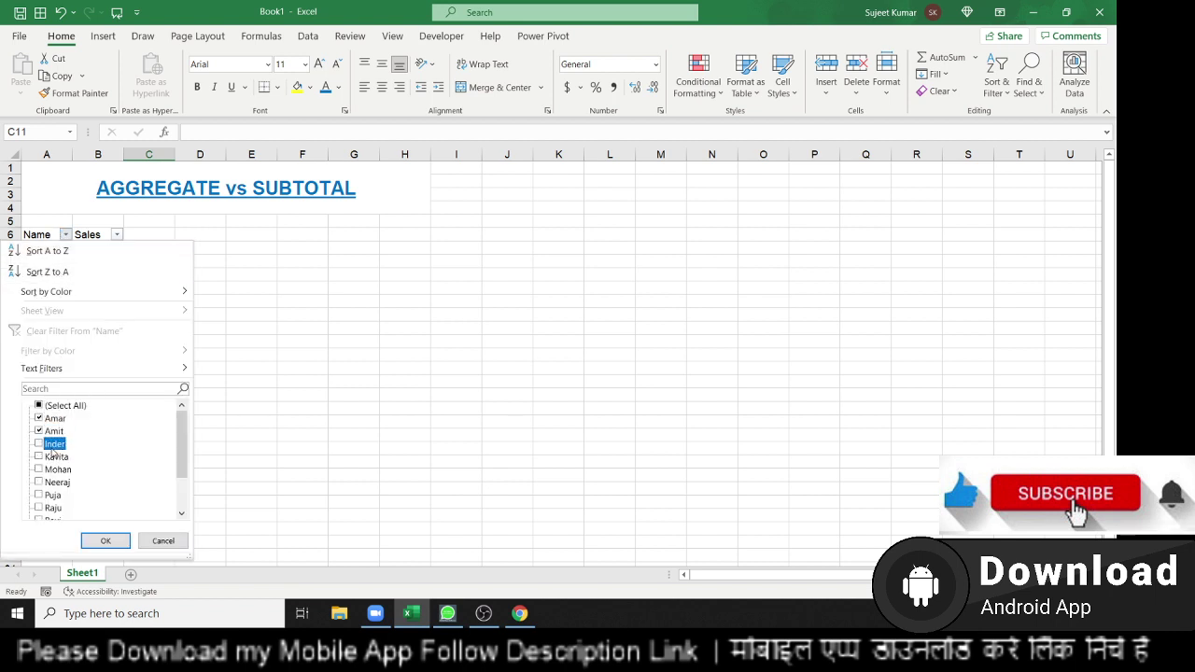
pyautogui.click(53, 445)
pyautogui.click(110, 540)
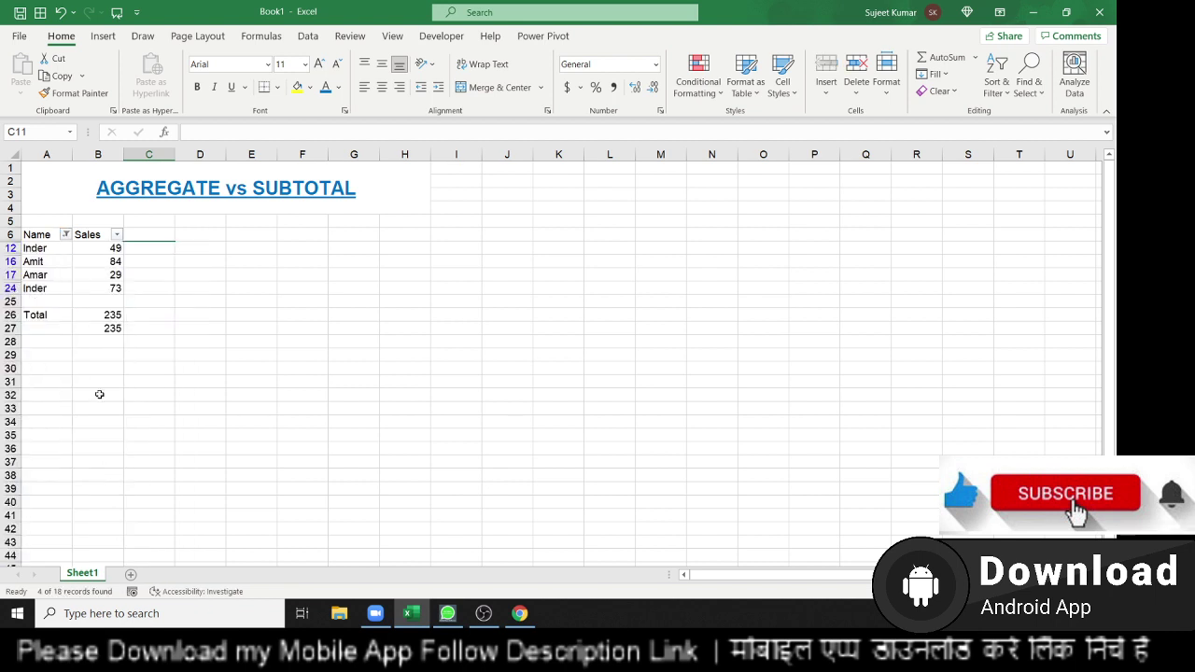
pyautogui.click(93, 330)
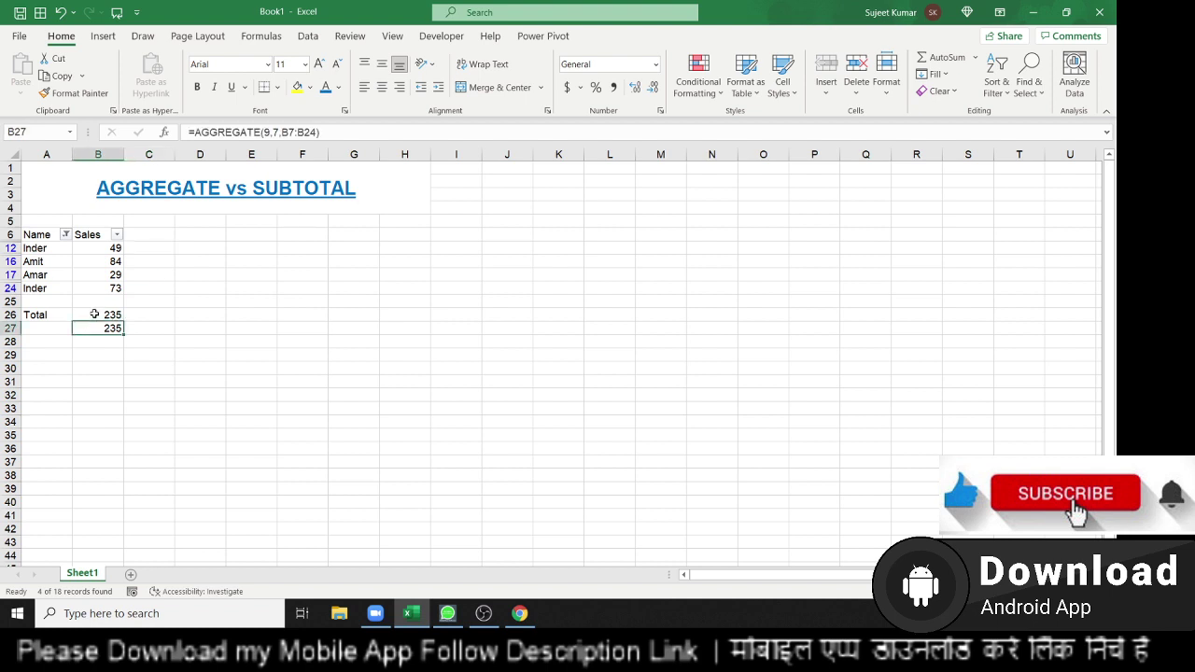
pyautogui.click(94, 312)
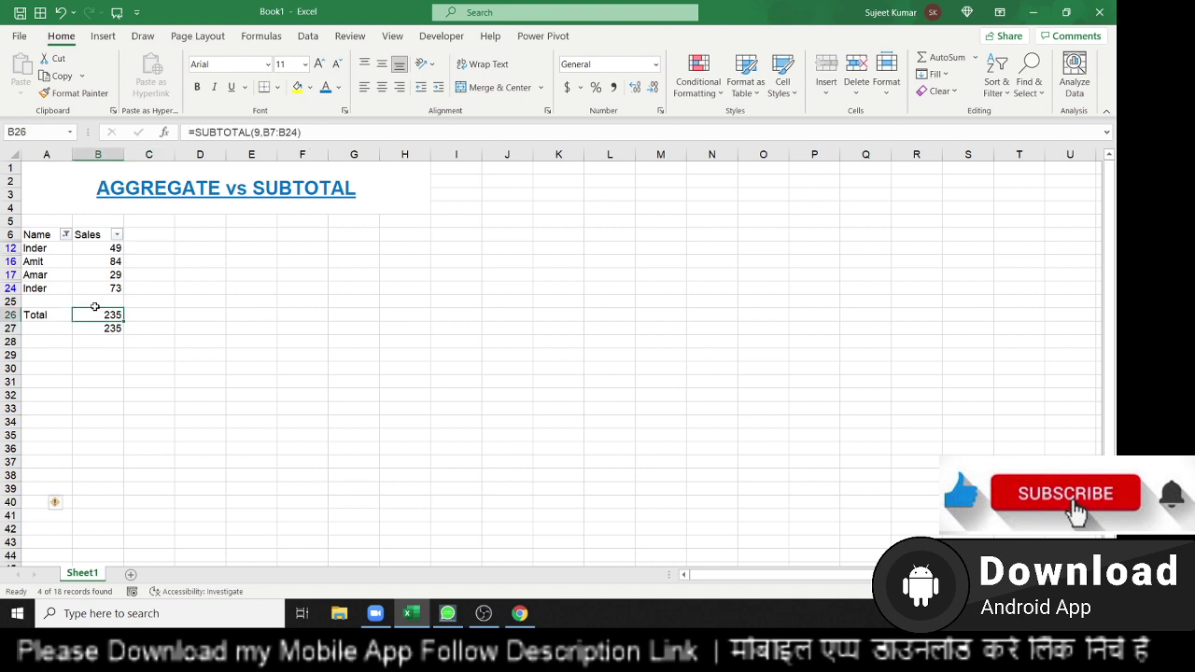
# Step: Remove the AutoFilter, restoring totals #N/A and 857, then minimise Excel to the desktop
pyautogui.hotkey('ctrl', 'shift', 'l')
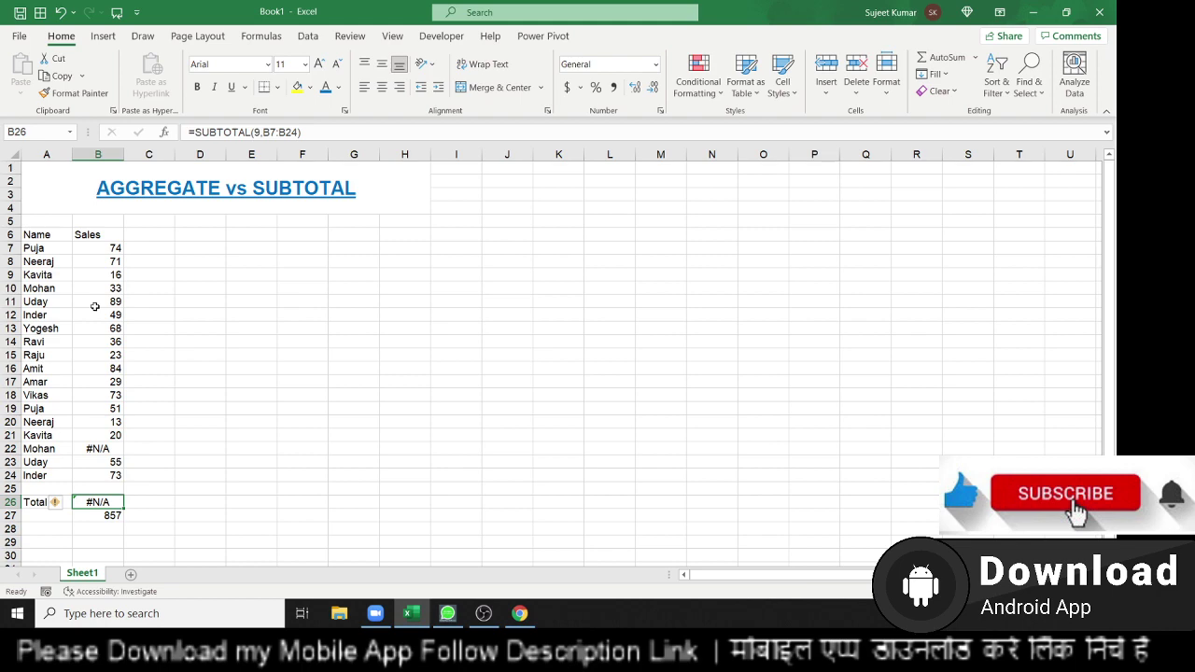
pyautogui.press('super+d')
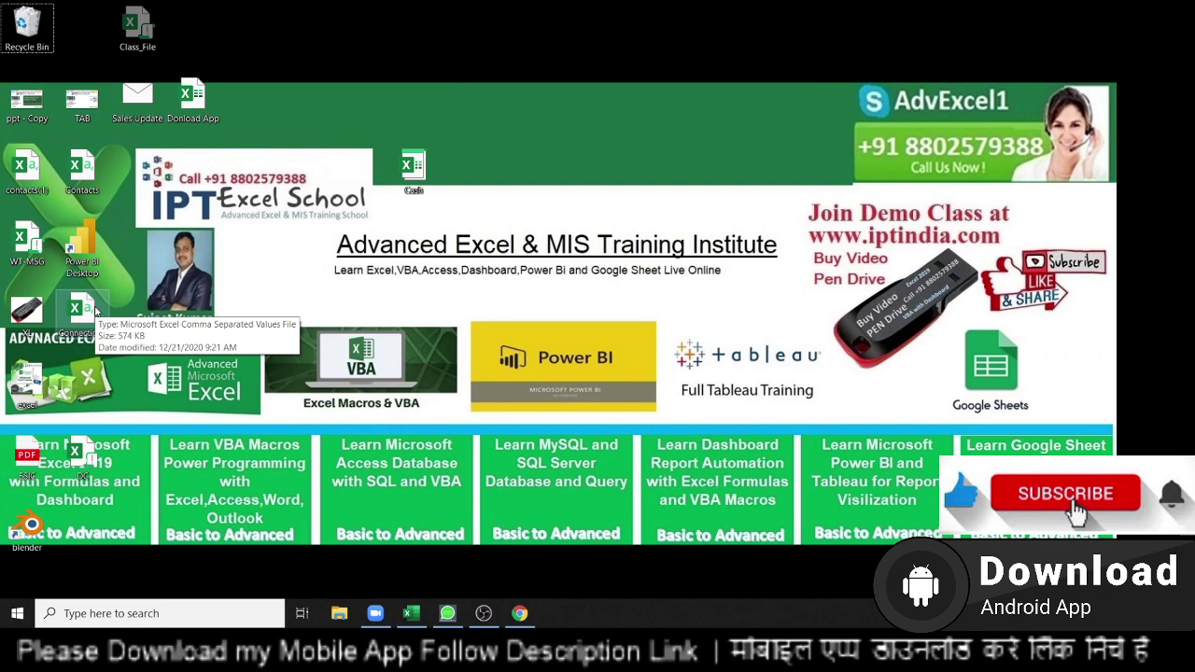
# Step: Switch to Chrome and load the play.store address in a new tab
pyautogui.click(520, 613)
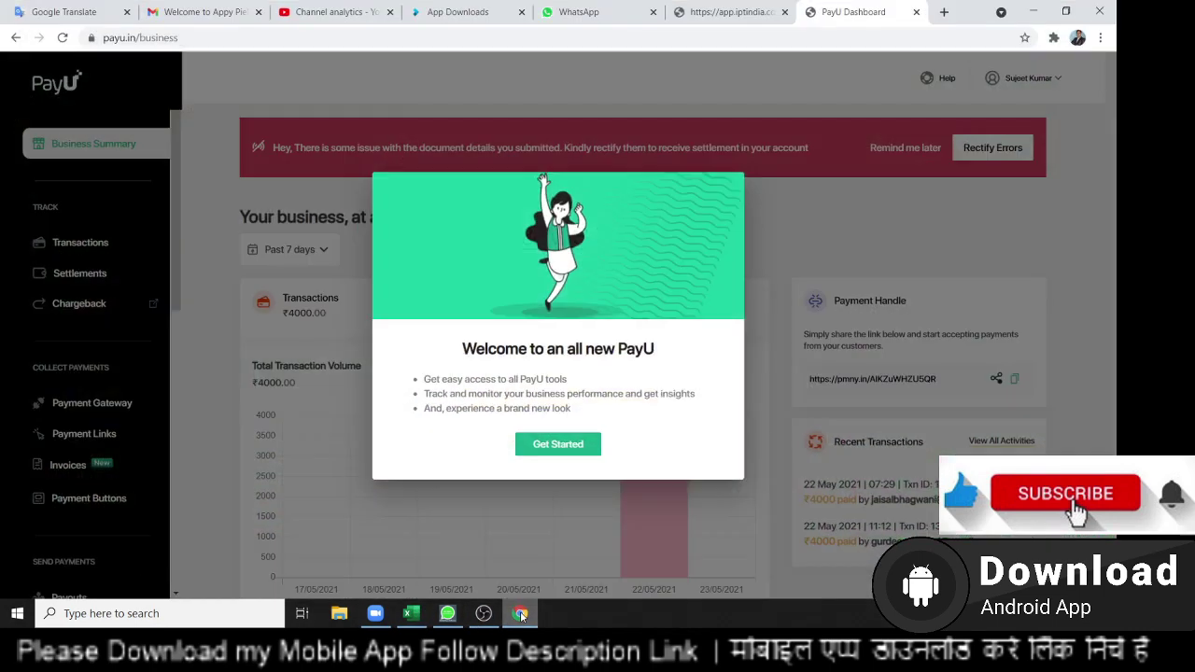
pyautogui.click(943, 14)
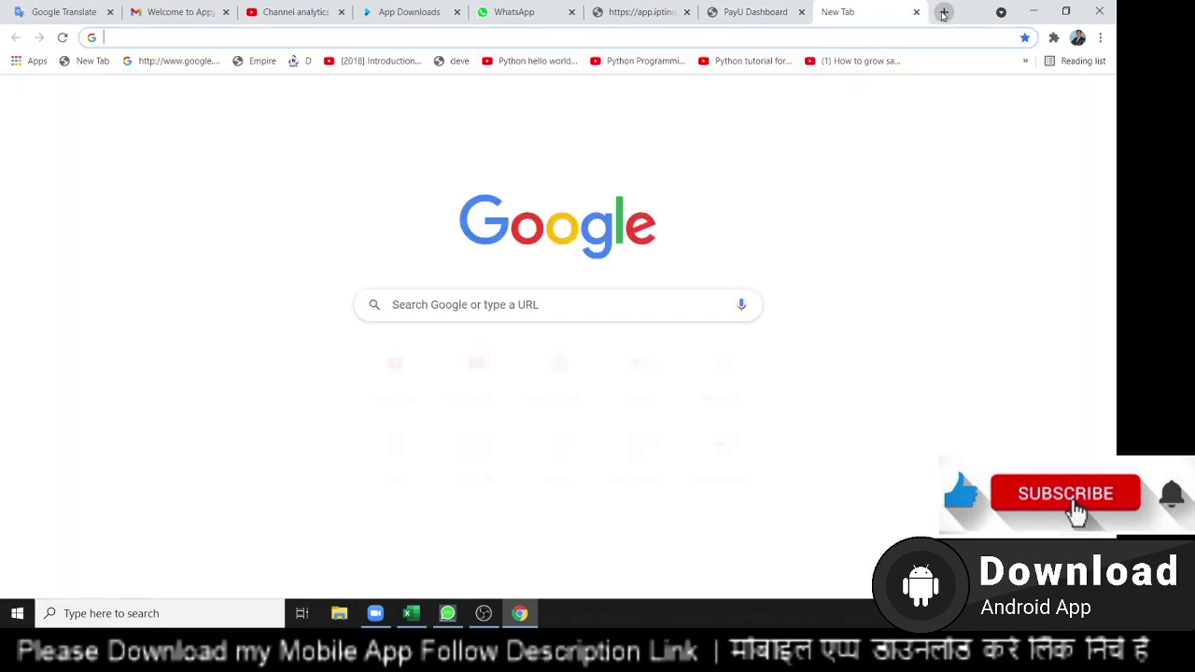
pyautogui.click(895, 39)
pyautogui.write('pl')
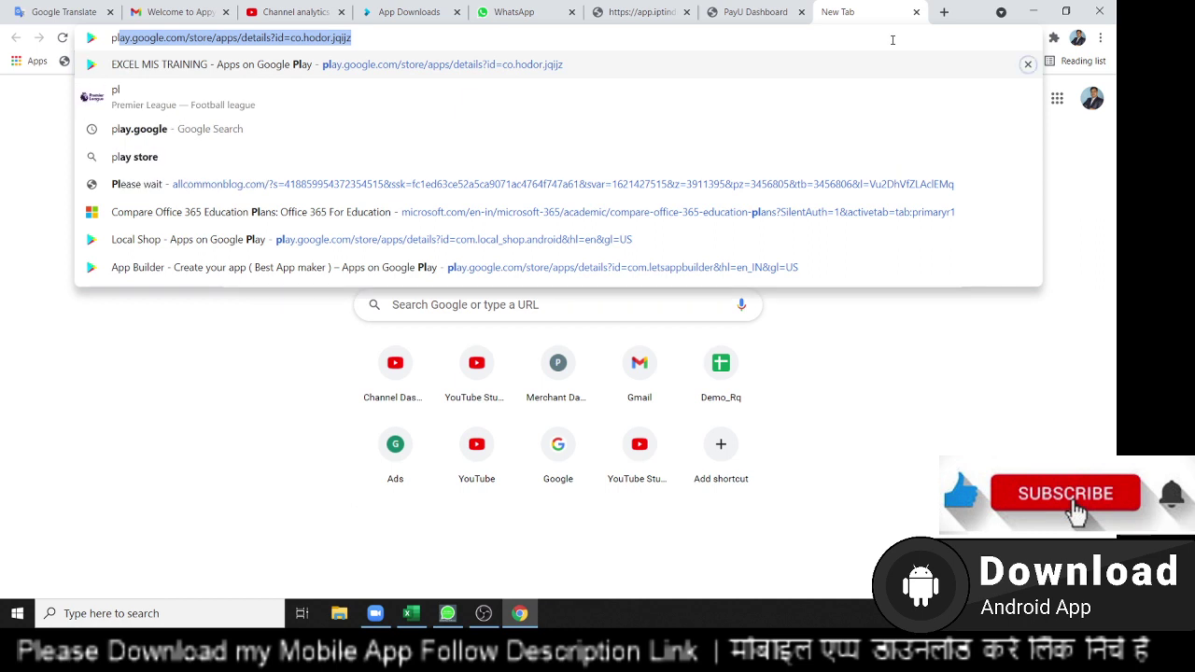
pyautogui.press('BackSpace')
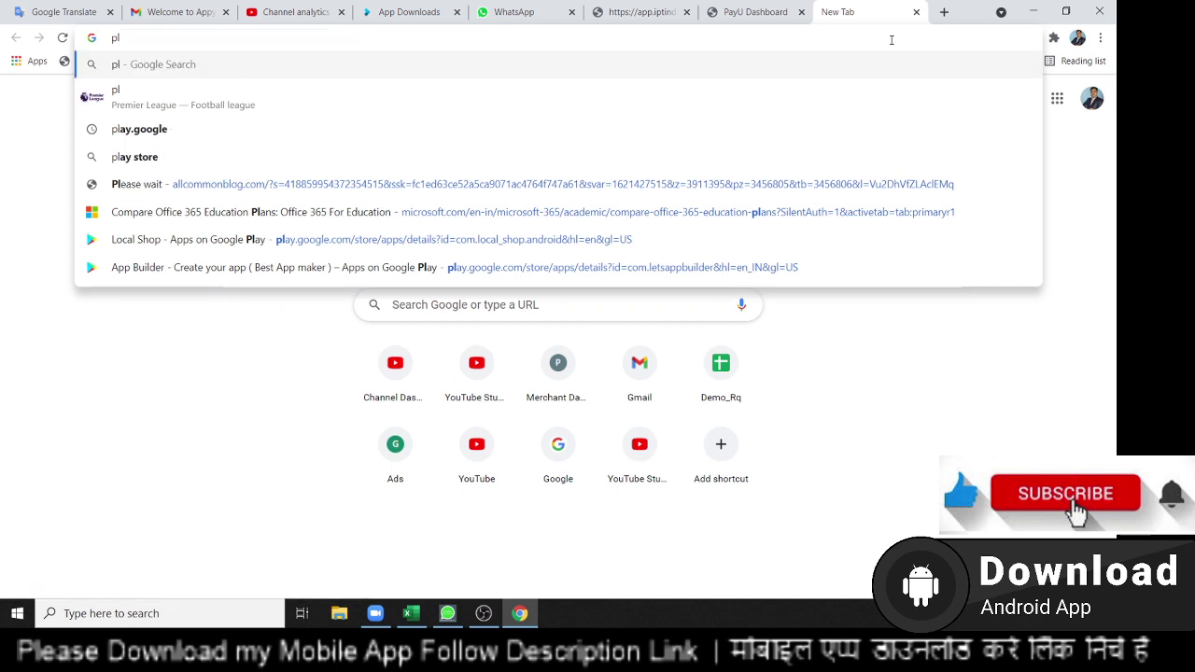
pyautogui.write('a')
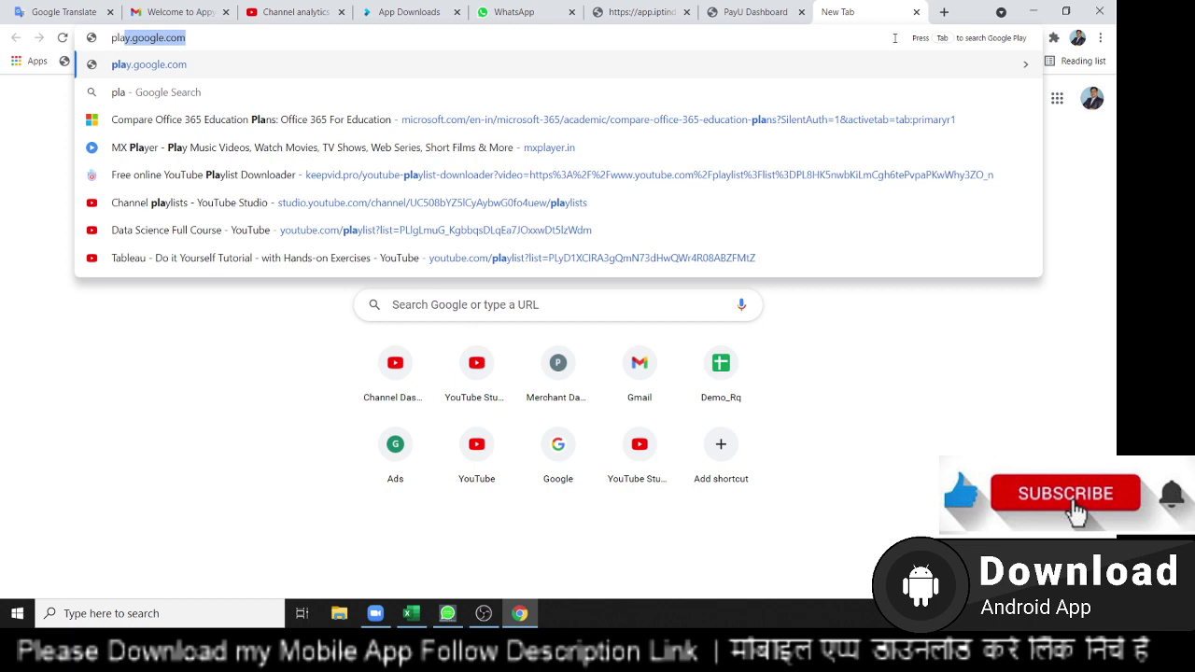
pyautogui.press('BackSpace')
pyautogui.press('BackSpace')
pyautogui.press('BackSpace')
pyautogui.write('pl')
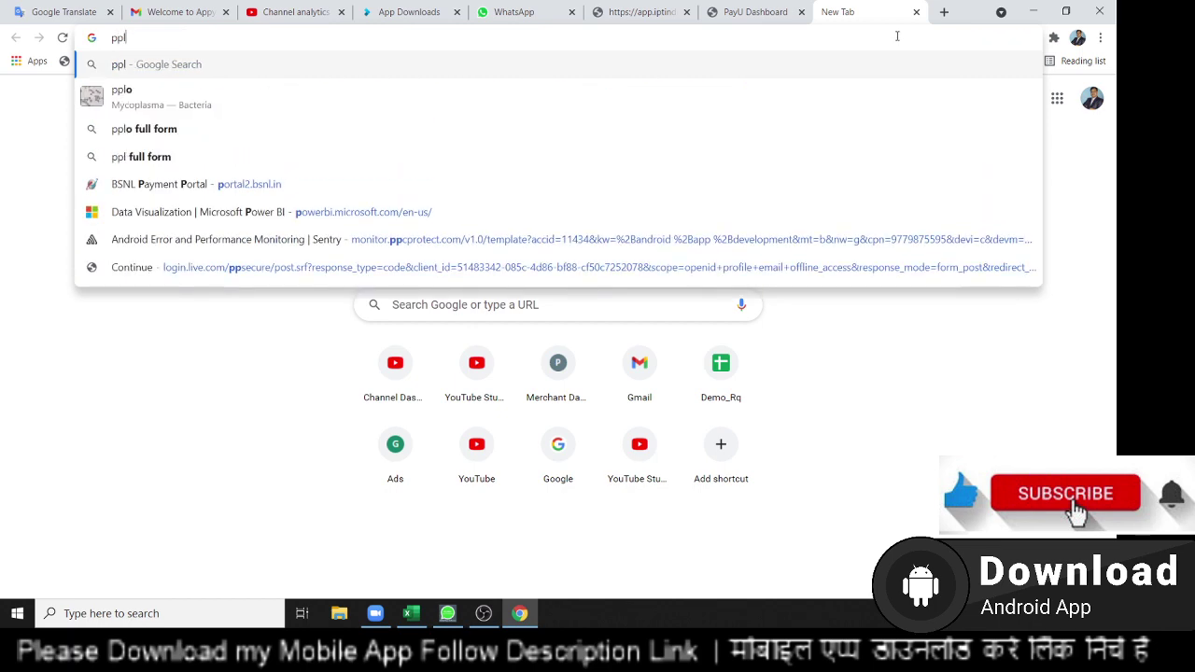
pyautogui.press('BackSpace')
pyautogui.press('BackSpace')
pyautogui.write('la')
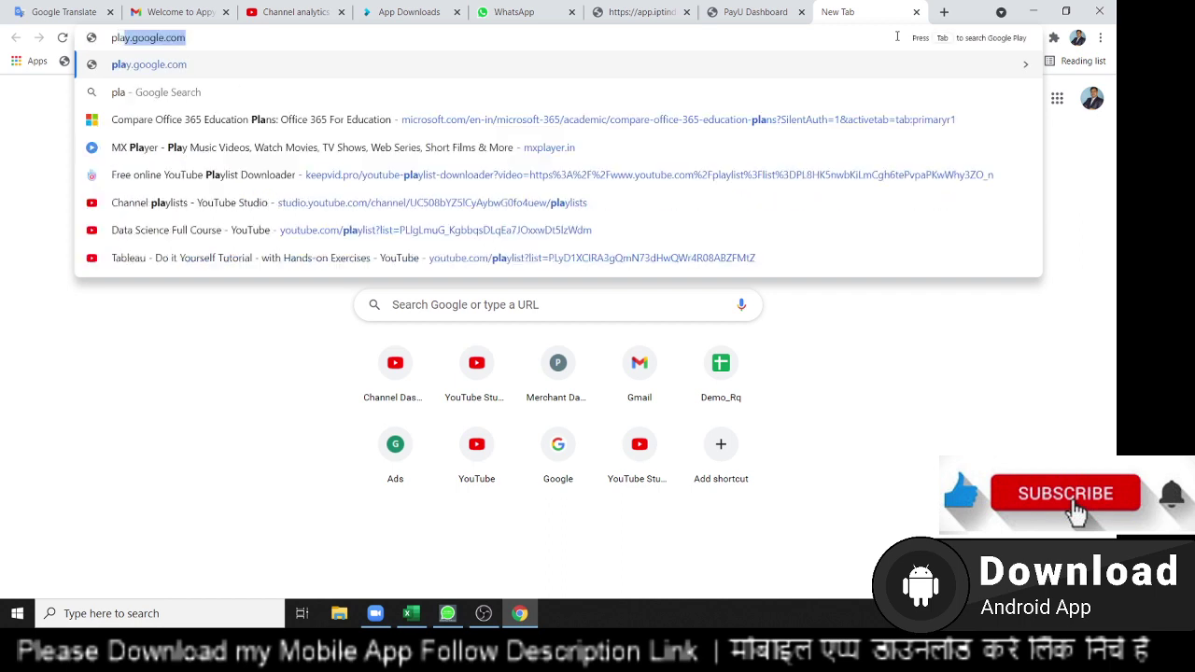
pyautogui.write('y')
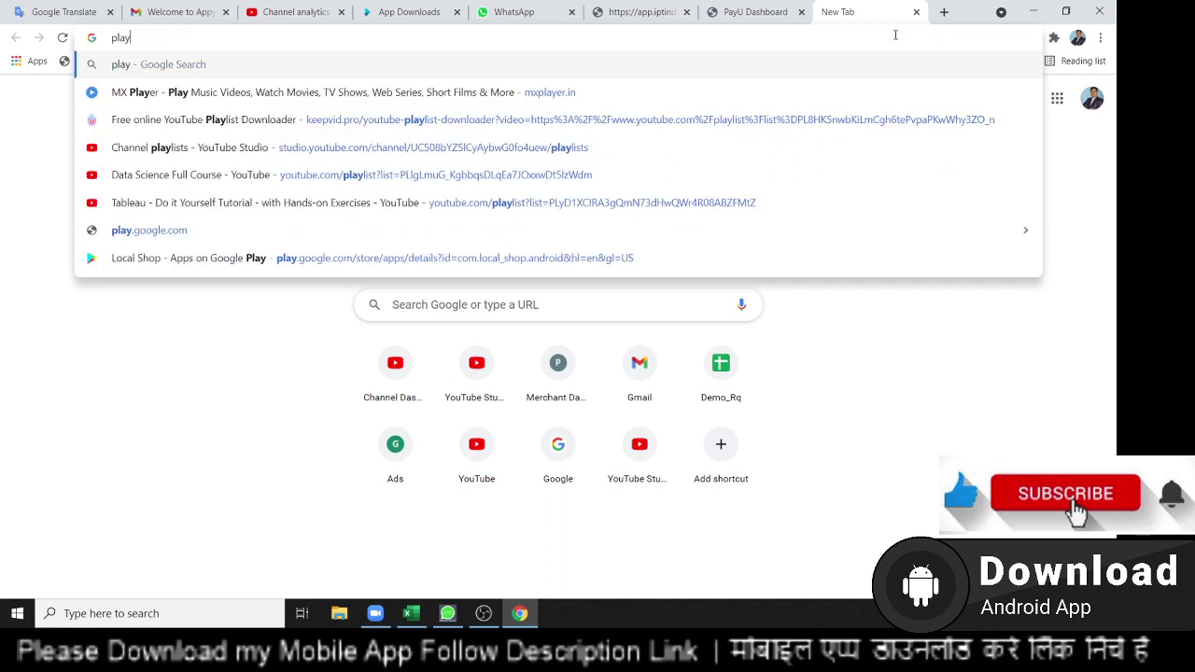
pyautogui.write('.')
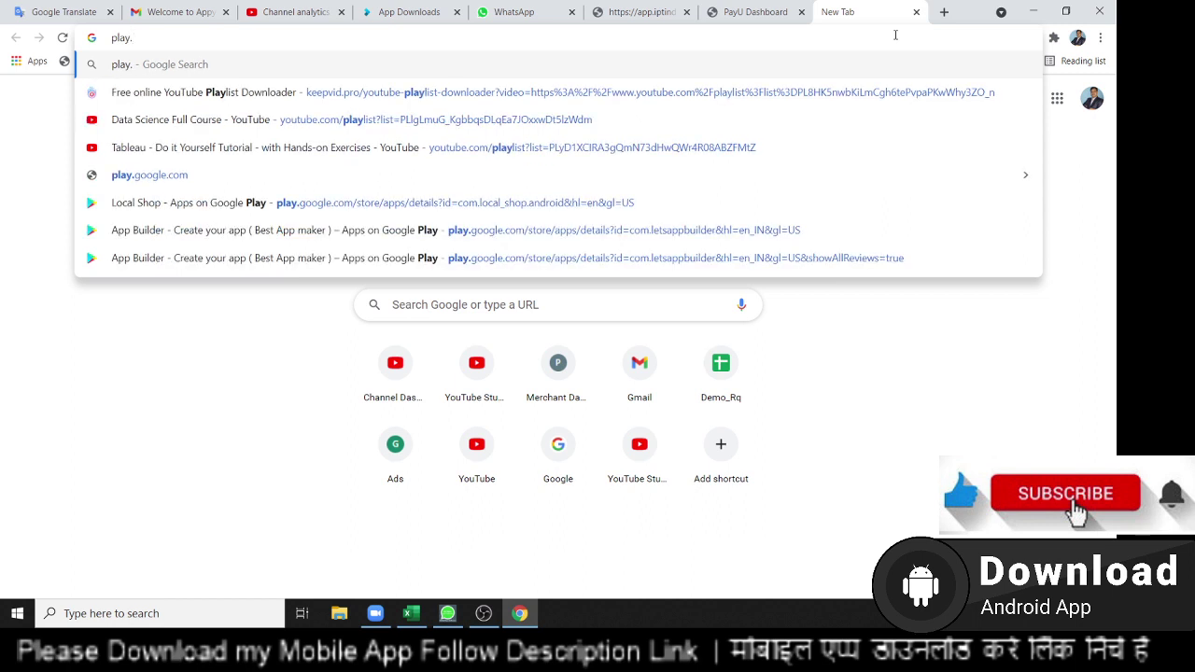
pyautogui.write('s')
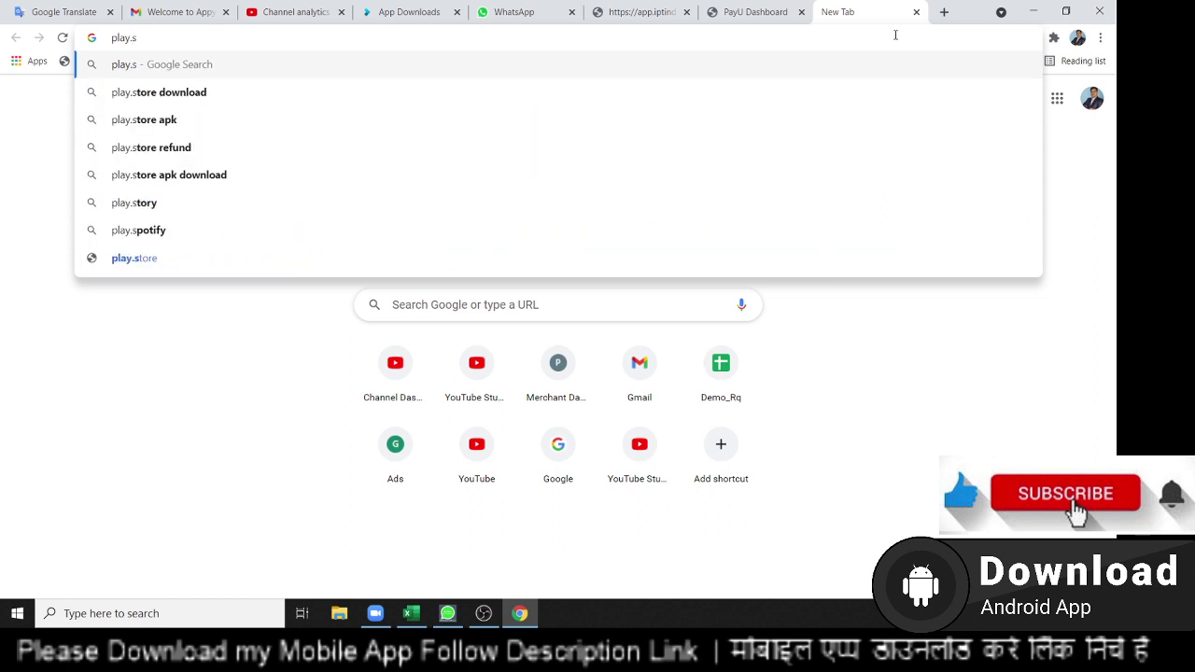
pyautogui.press('Down')
pyautogui.press('Down')
pyautogui.press('Down')
pyautogui.press('Down')
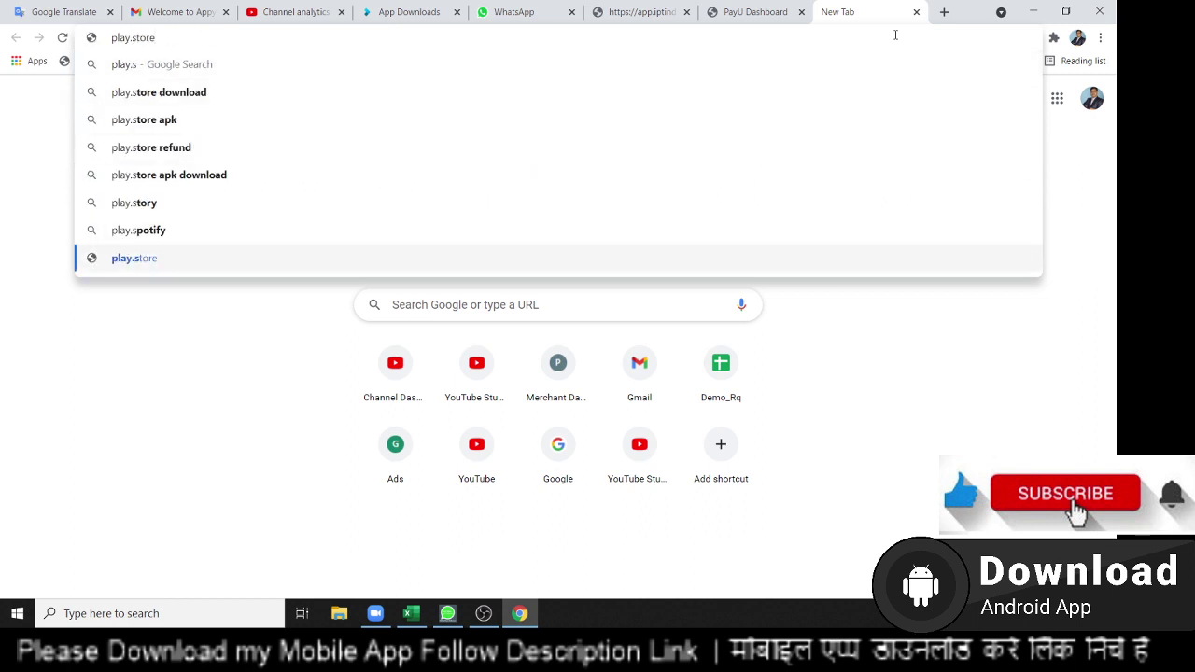
pyautogui.press('Return')
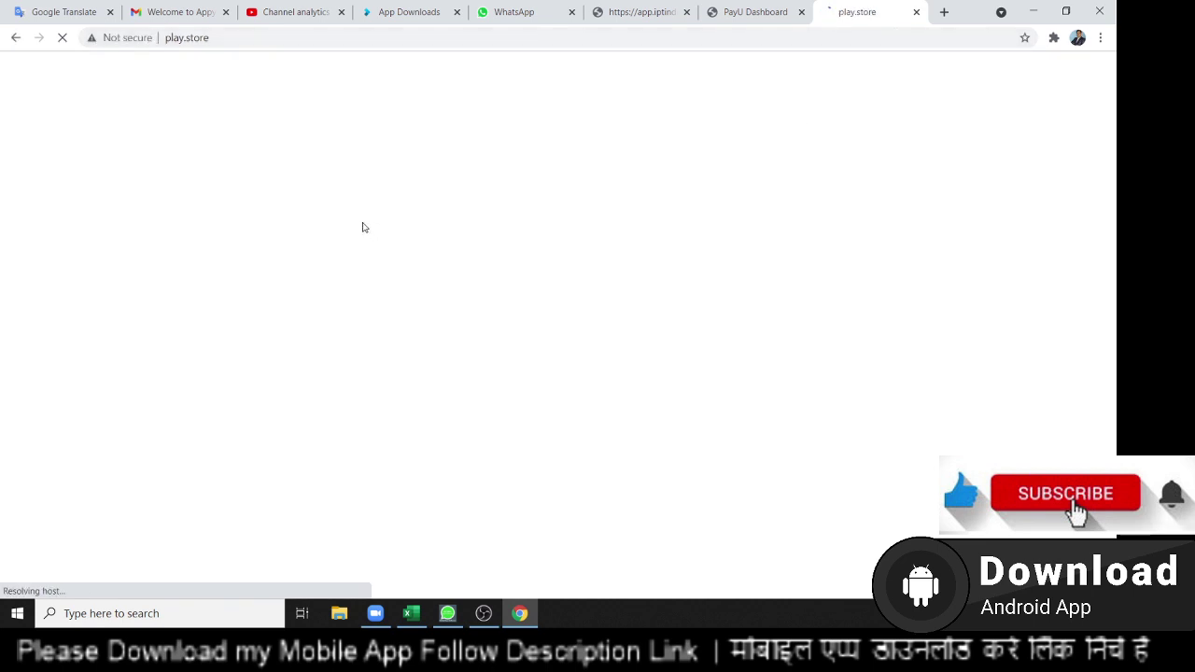